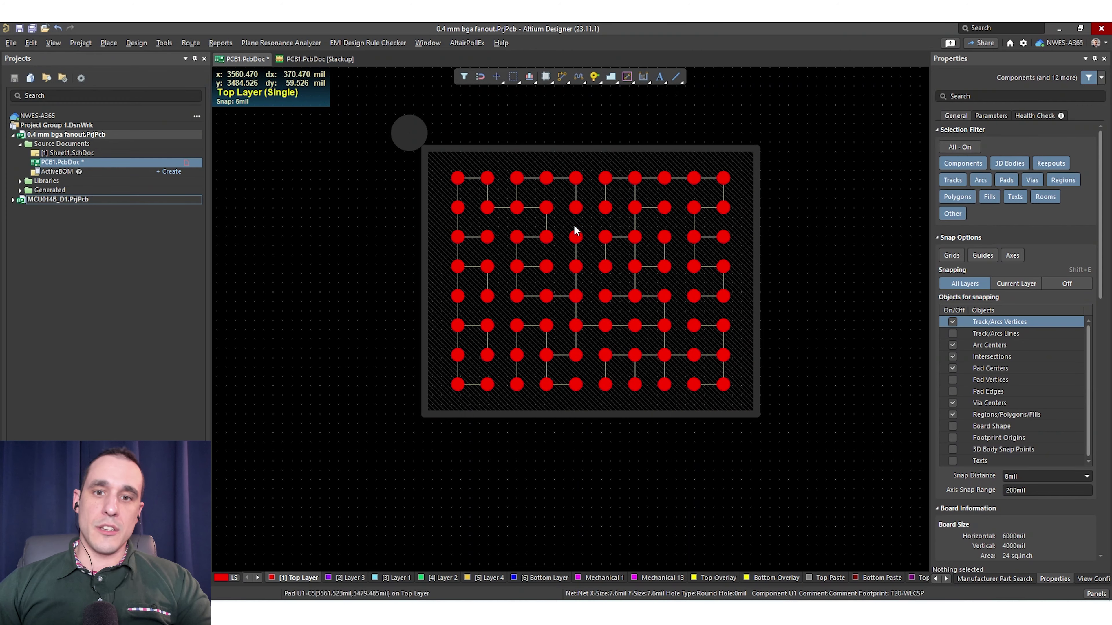
Measure the distance from pad B2 to B3 and switch units to mm, confirming 0.4 mm pitch.
scroll(577, 219, "up", 1, "ctrl")
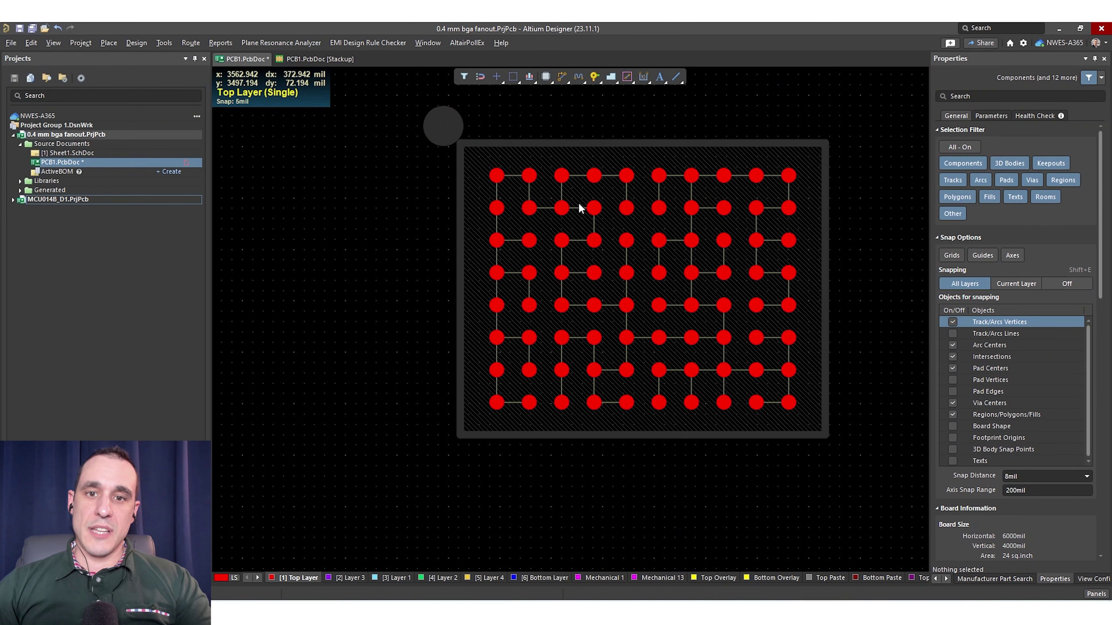
scroll(645, 219, "up", 1, "ctrl")
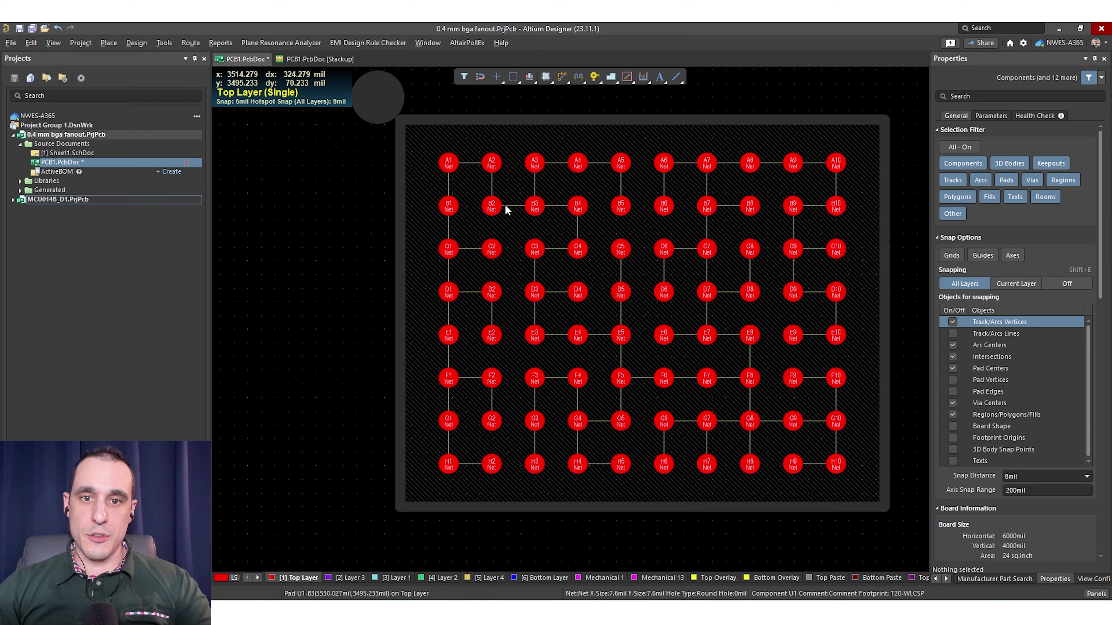
scroll(494, 206, "up", 1, "ctrl")
scroll(526, 206, "up", 1, "ctrl")
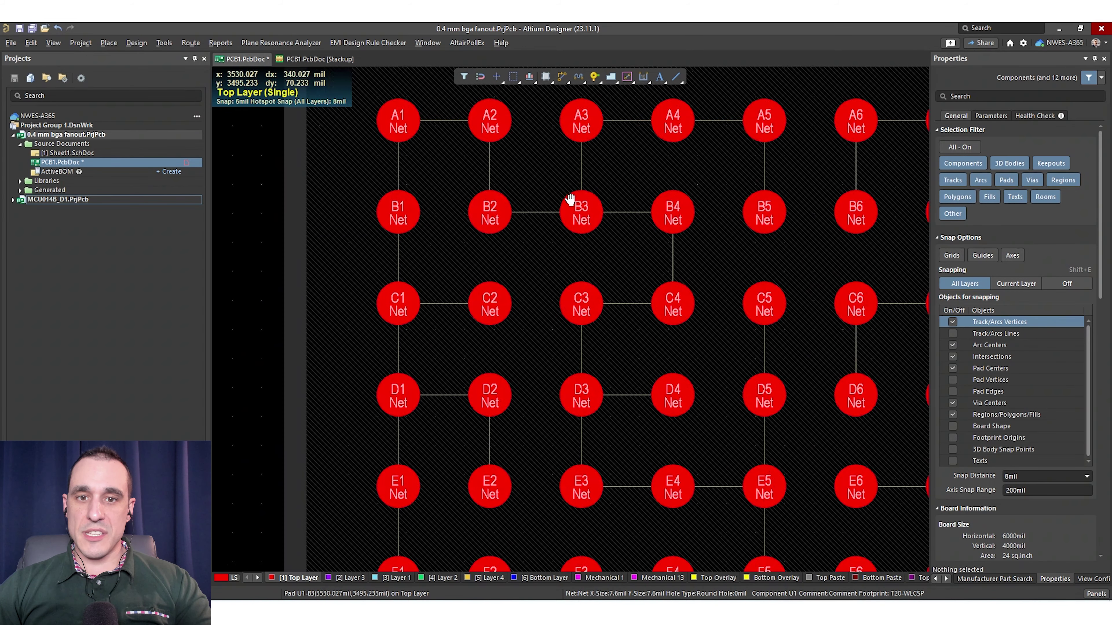
right_click_drag(577, 144, 552, 201)
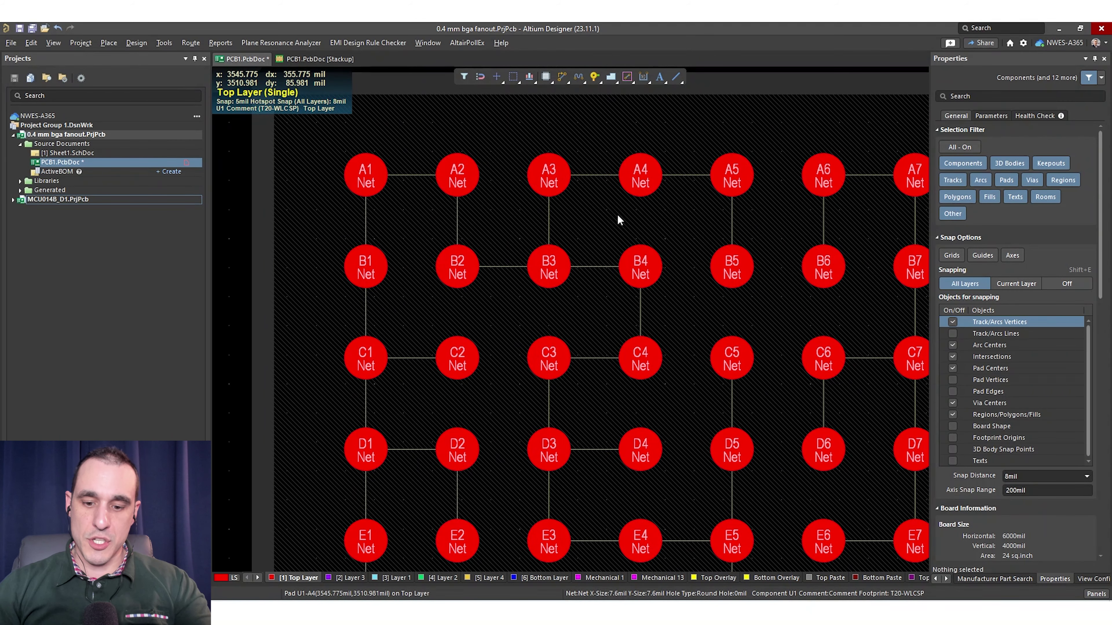
key("ctrl+m")
left_click(464, 267)
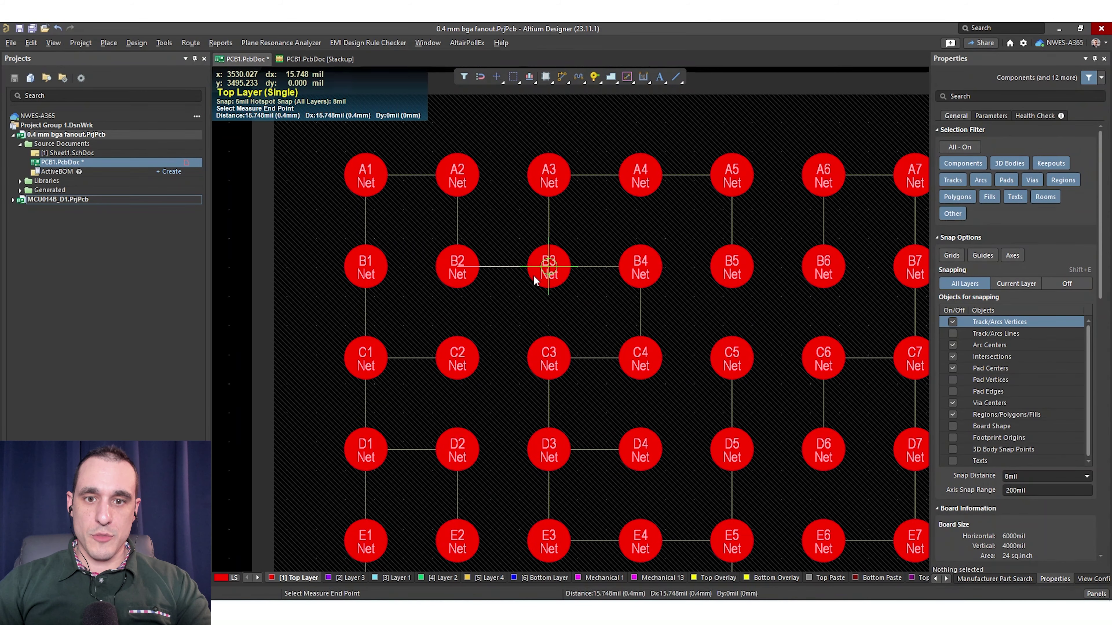
left_click(549, 272)
key("Escape")
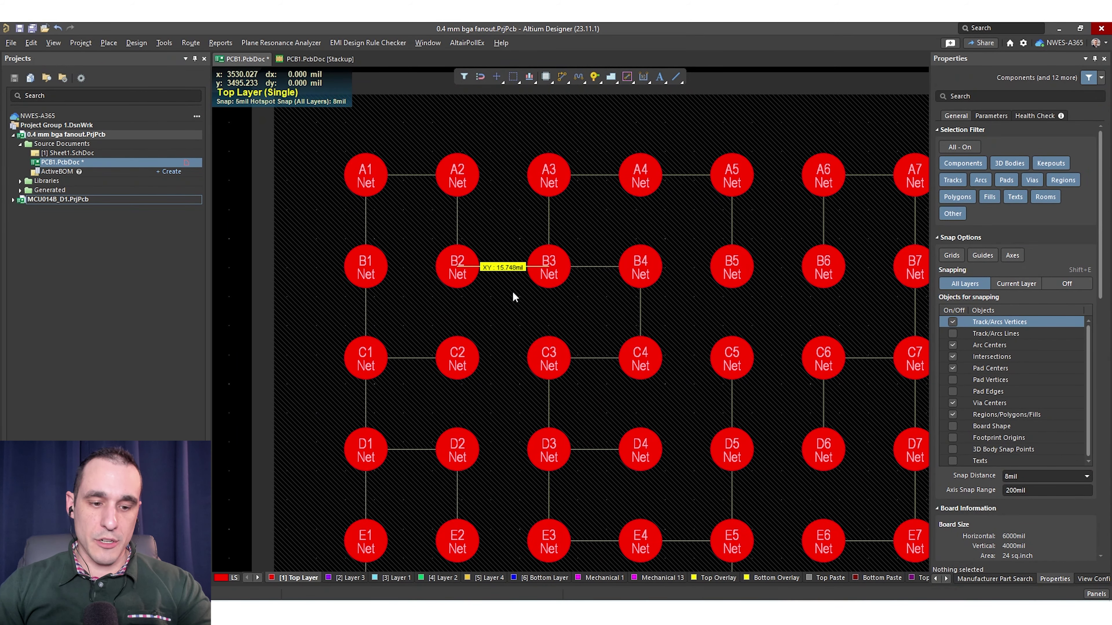
key("q")
Zoom out and bring up the PCB1.PcbDoc [Stackup] view.
scroll(499, 273, "down", 3, "ctrl")
scroll(560, 269, "down", 2, "ctrl")
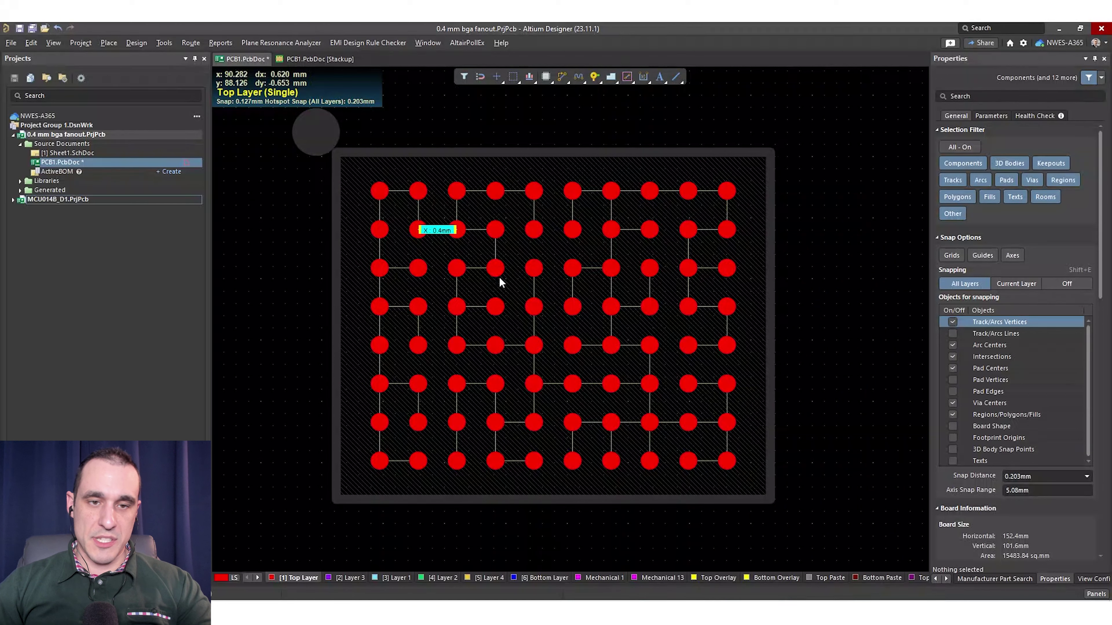
left_click(312, 60)
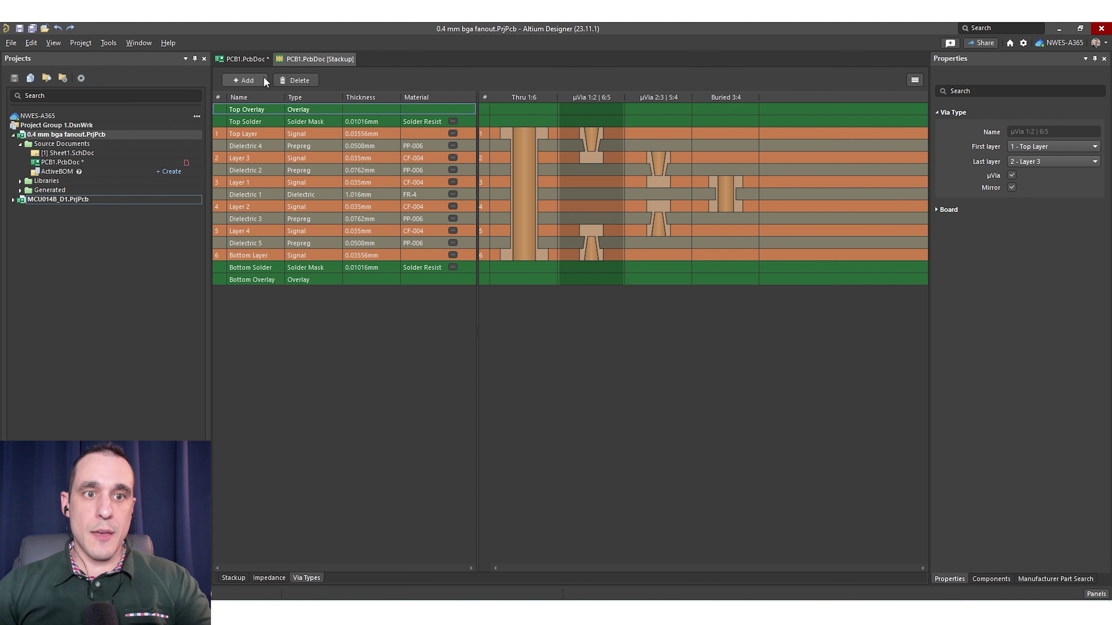
Add a new via type ending at 3 - Layer 1 and make it a µVia (SkipV 1:3).
left_click(245, 80)
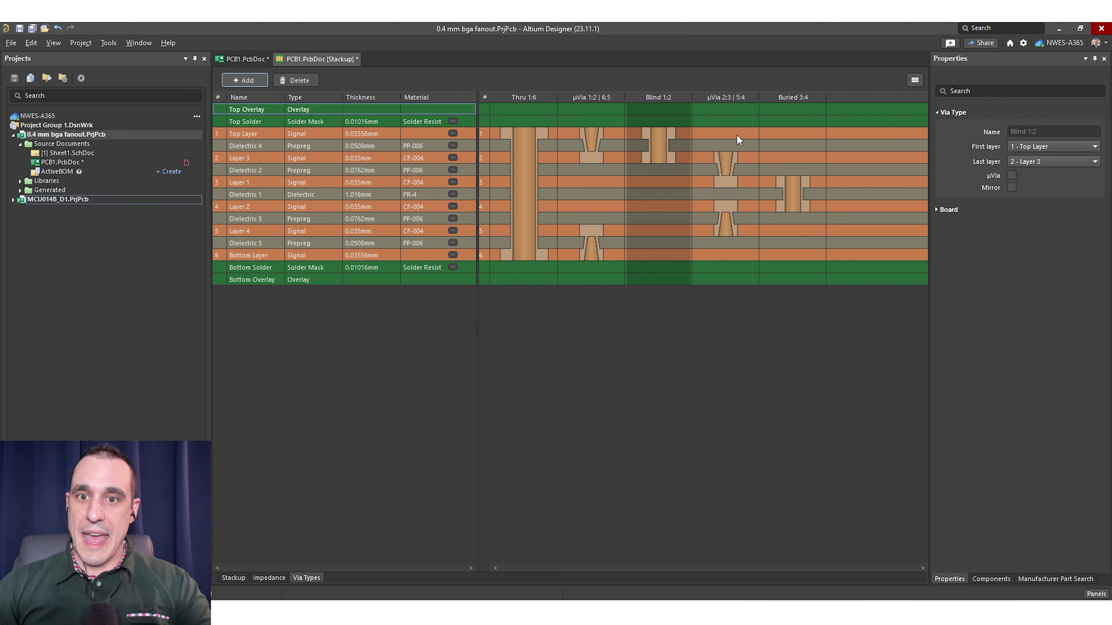
left_click(1047, 161)
left_click(1049, 194)
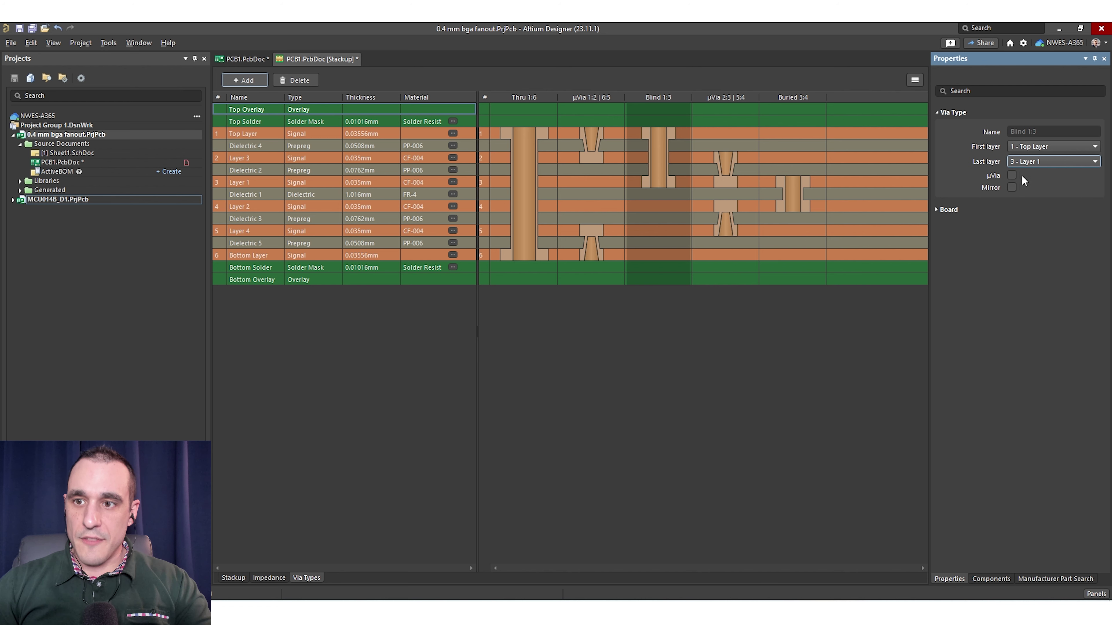
left_click(1011, 175)
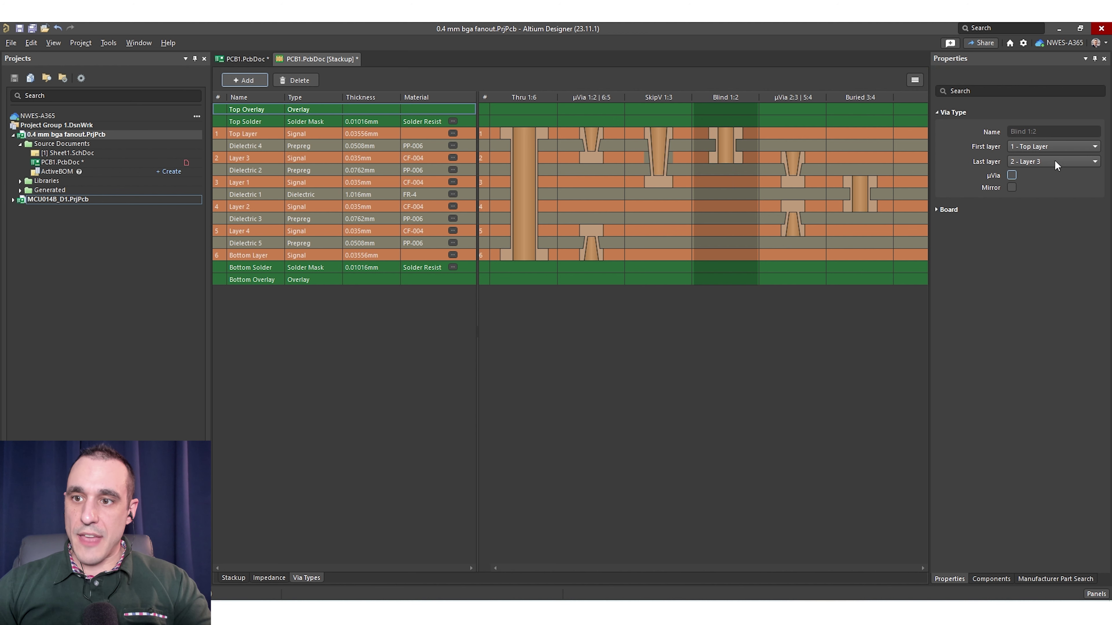
Set the new via type from 6 - Bottom Layer to 4 - Layer 2 as a µVia (SkipV 6:4).
left_click(1055, 163)
left_click(1050, 199)
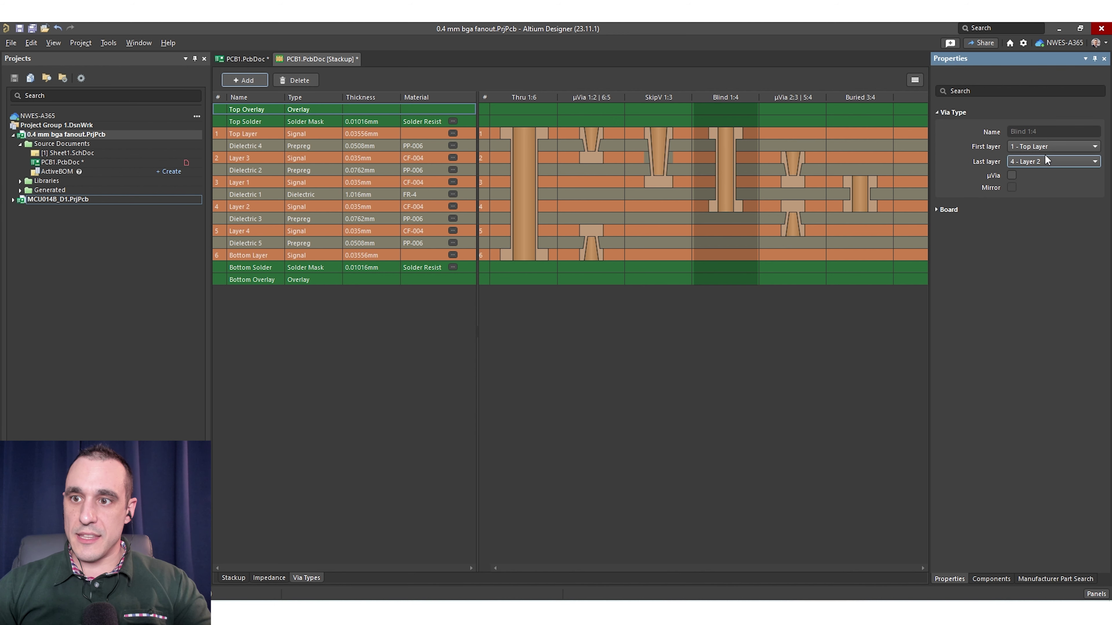
left_click(1047, 147)
left_click(1053, 211)
left_click(1011, 174)
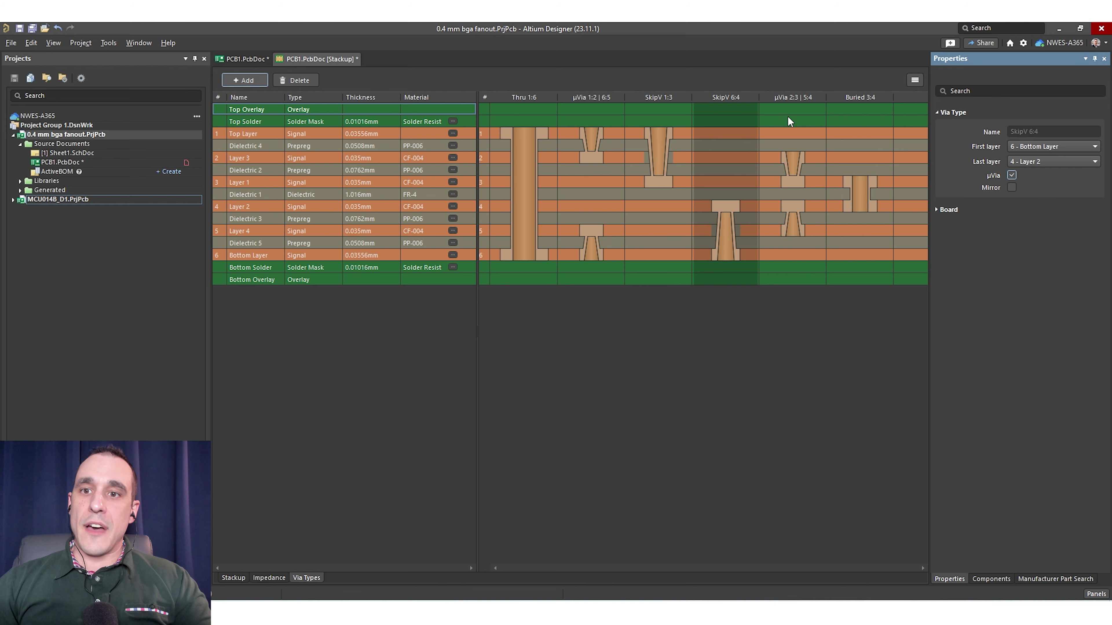
Delete the µVia 2:3 | 5:4 and Buried 3:4 via types.
left_click(794, 110)
left_click(301, 81)
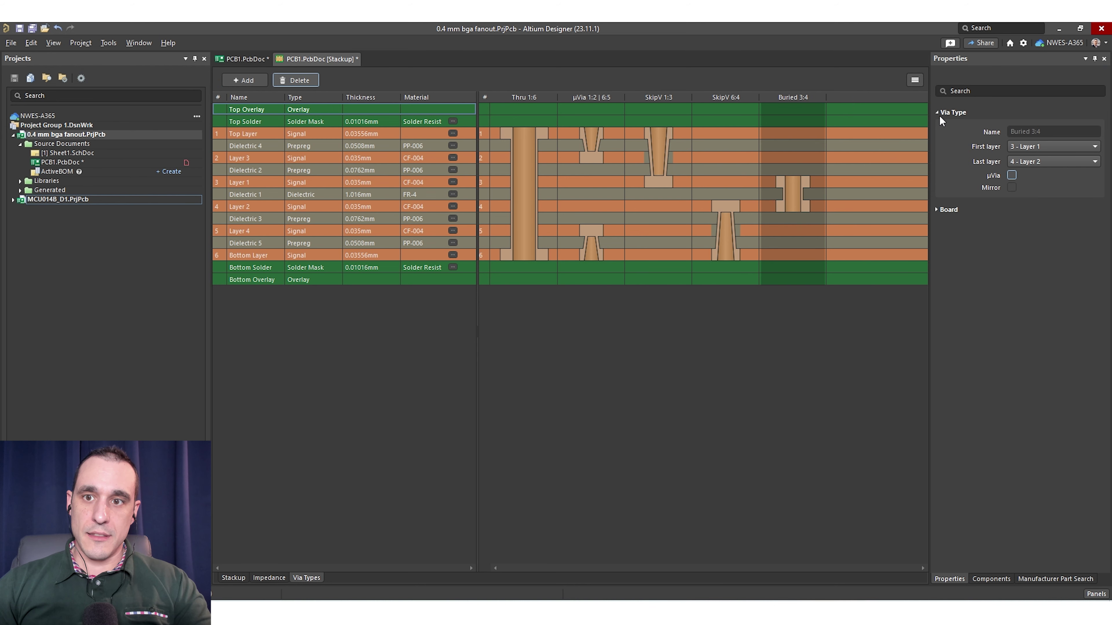
left_click(308, 80)
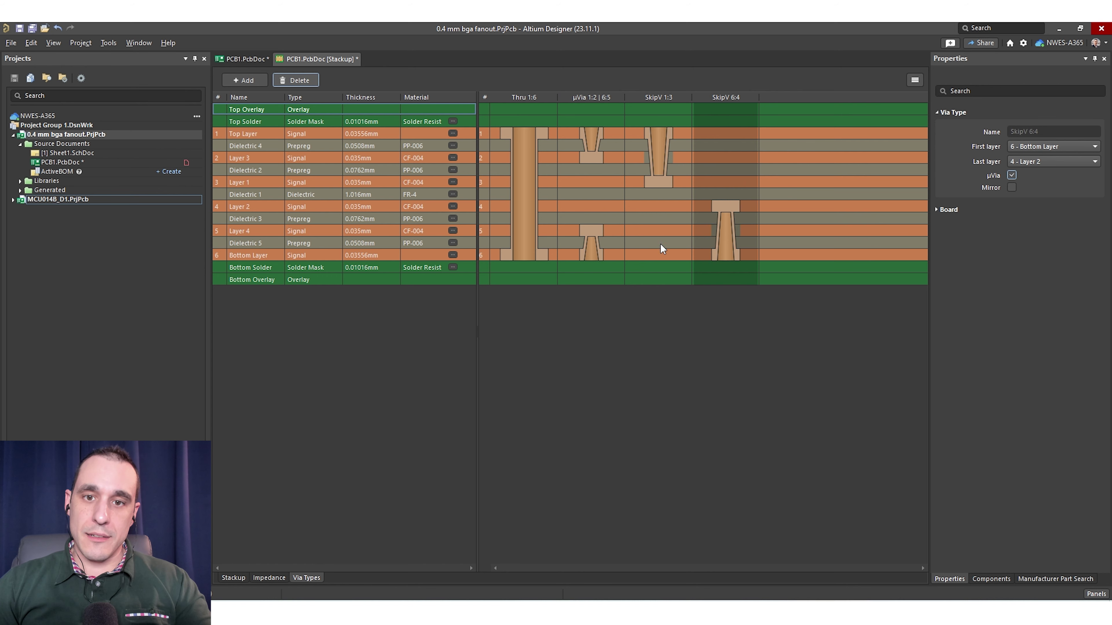
Mirror SkipV 1:3 to cover 6:4 and delete the separate SkipV 6:4 via type.
left_click(631, 232)
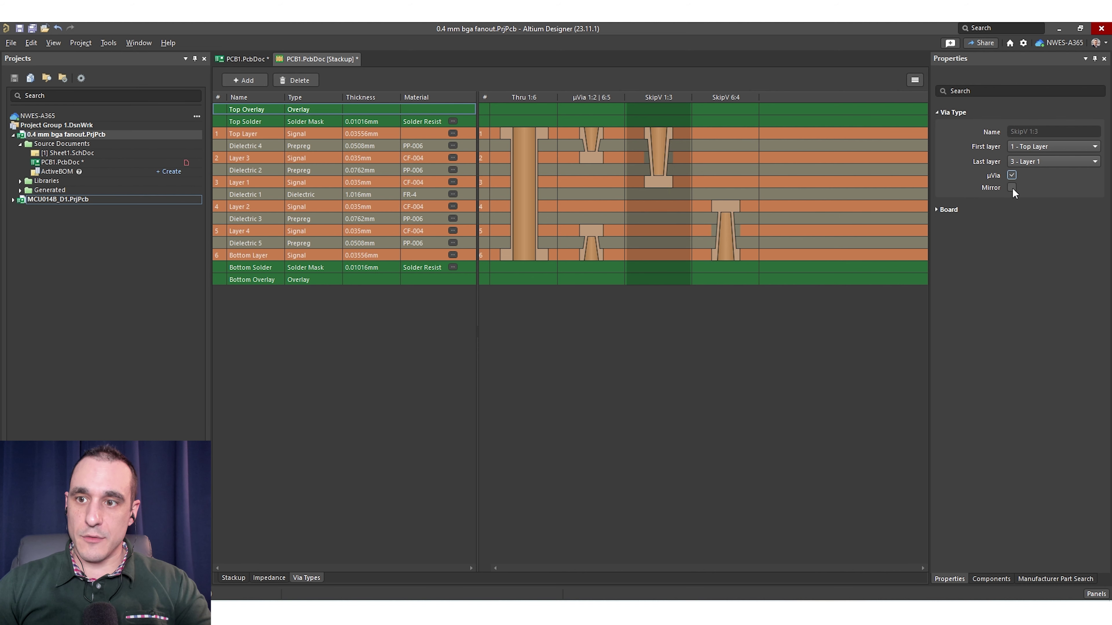
left_click(1011, 187)
left_click(744, 230)
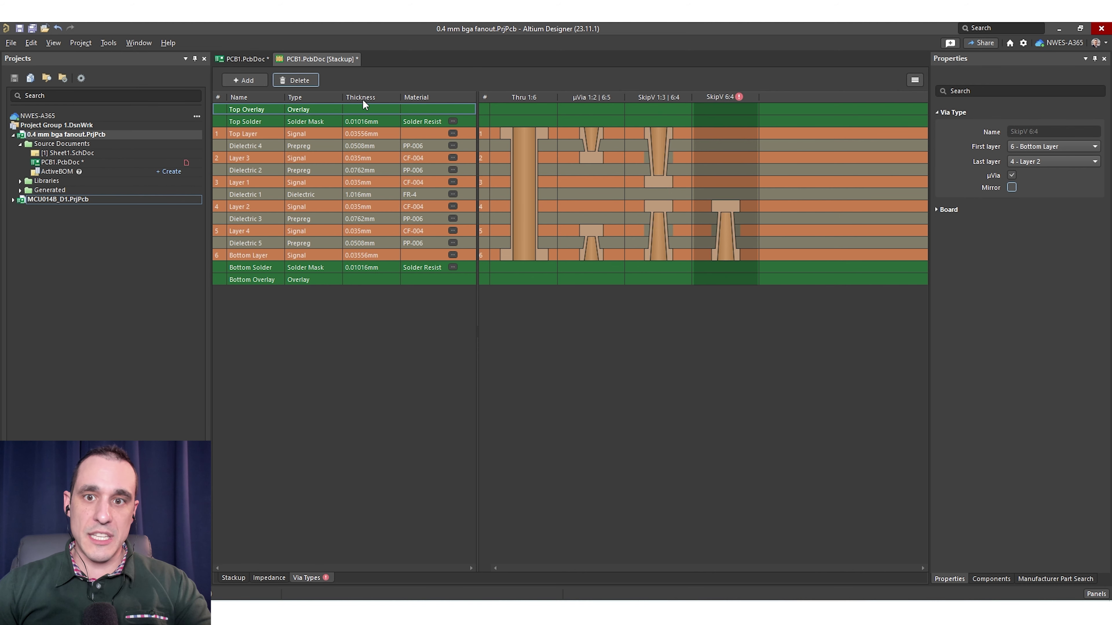
left_click(296, 80)
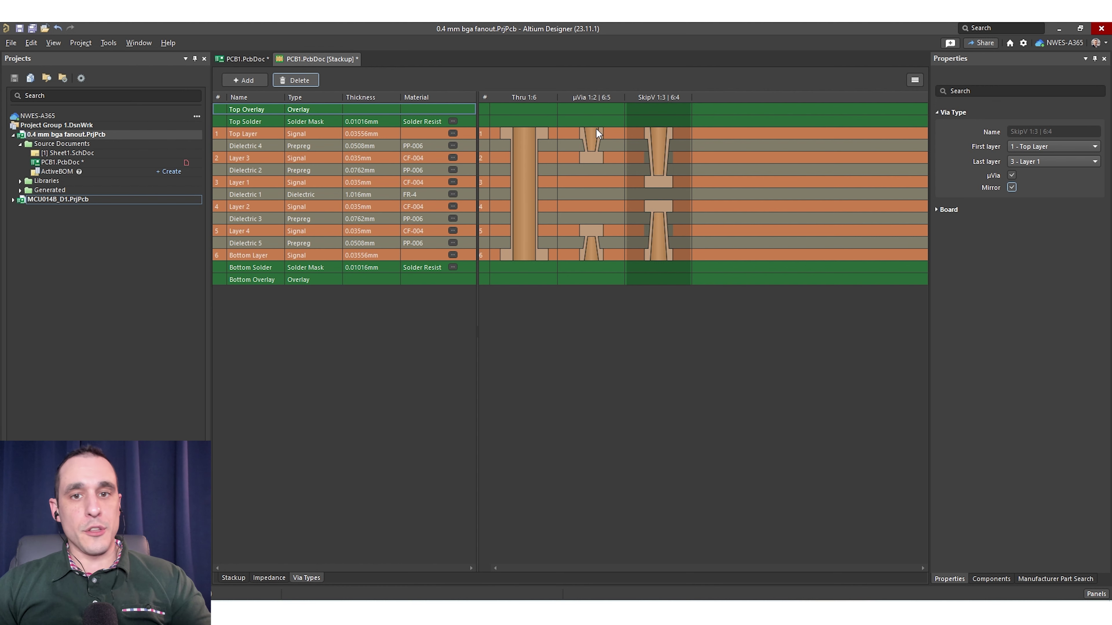
left_click(594, 117)
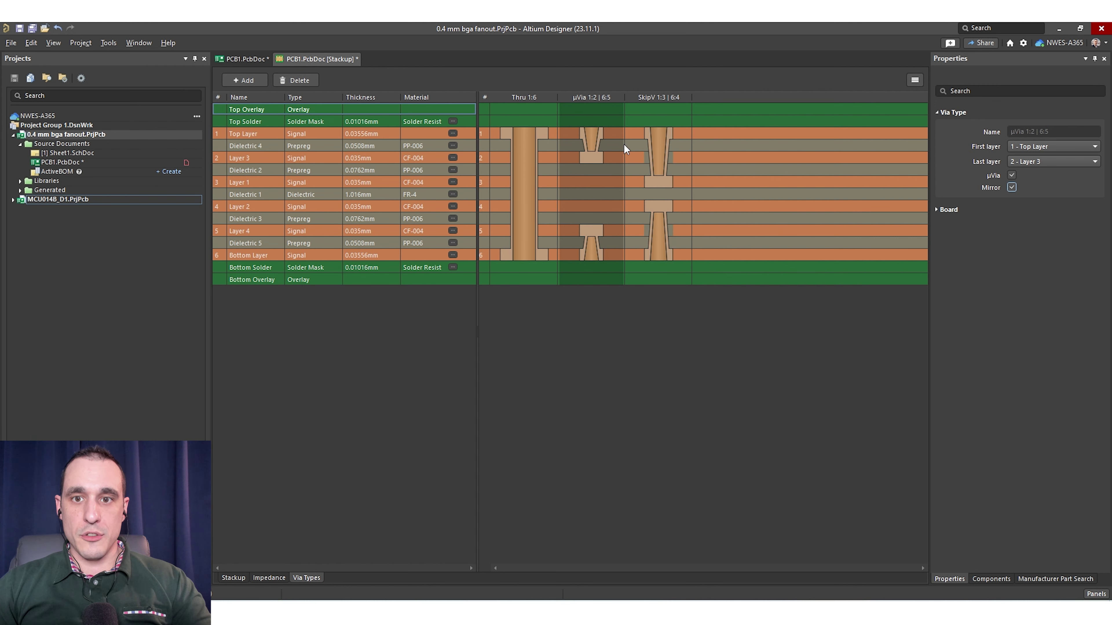
left_click(685, 134)
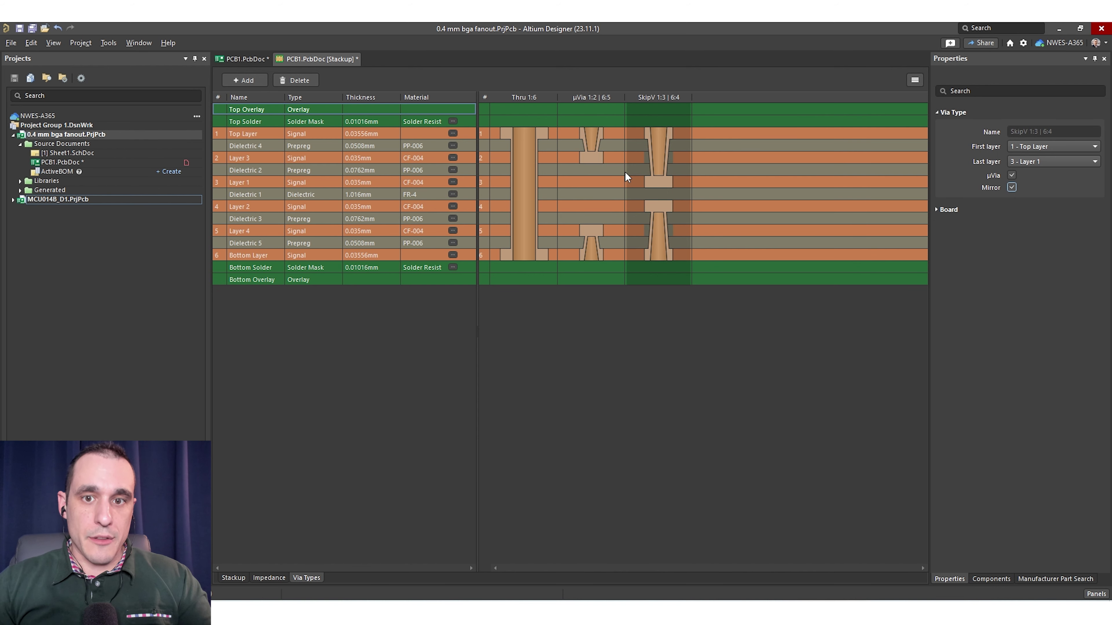
left_click(547, 151)
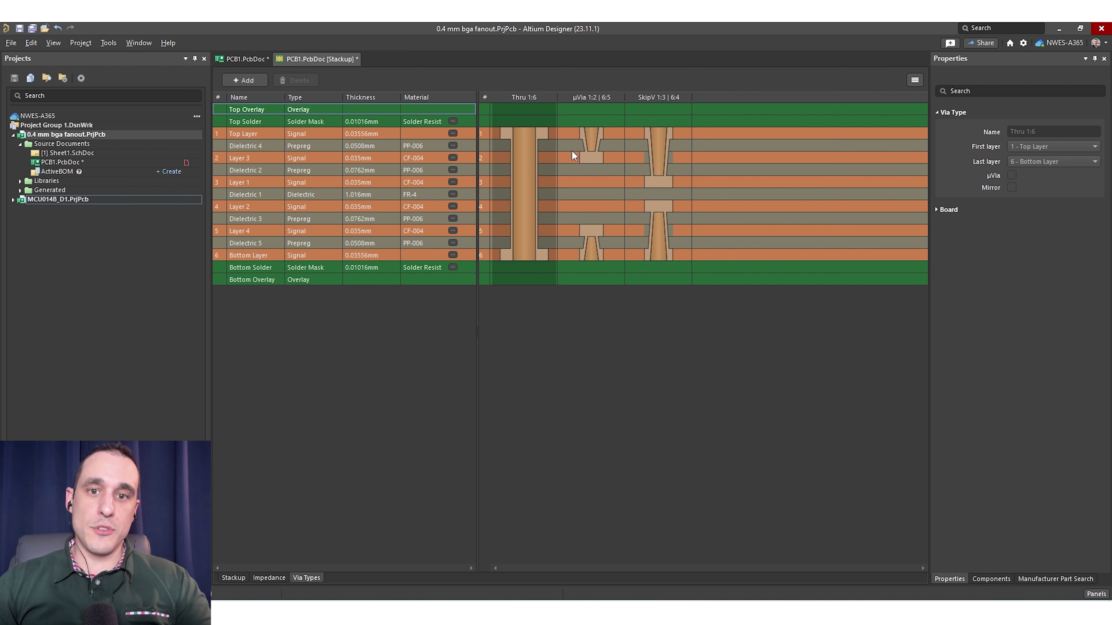
key("ctrl+z")
key("ctrl+z")
key("ctrl+z")
key("ctrl+z")
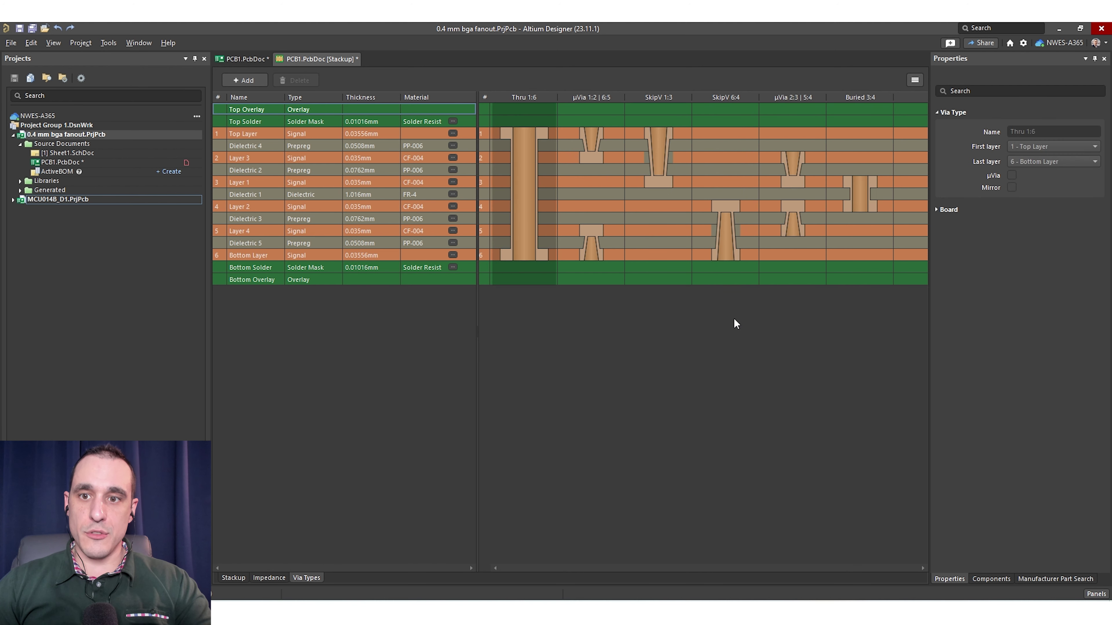
key("ctrl+z")
key("ctrl+z")
key("ctrl+z")
key("ctrl+z")
key("ctrl+z")
key("ctrl+z")
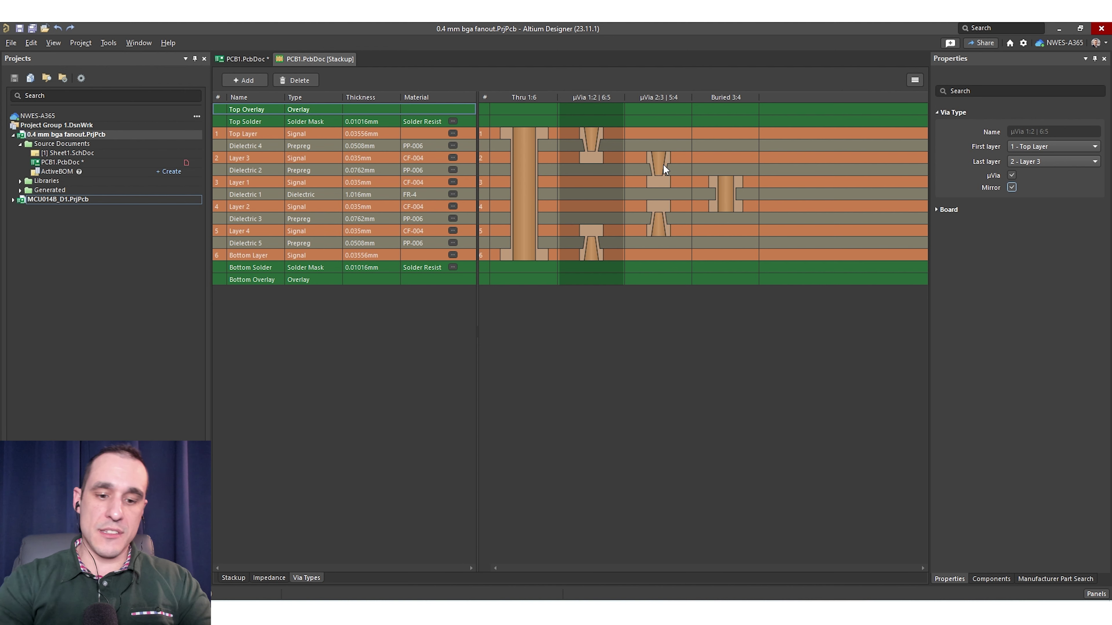
key("ctrl+y")
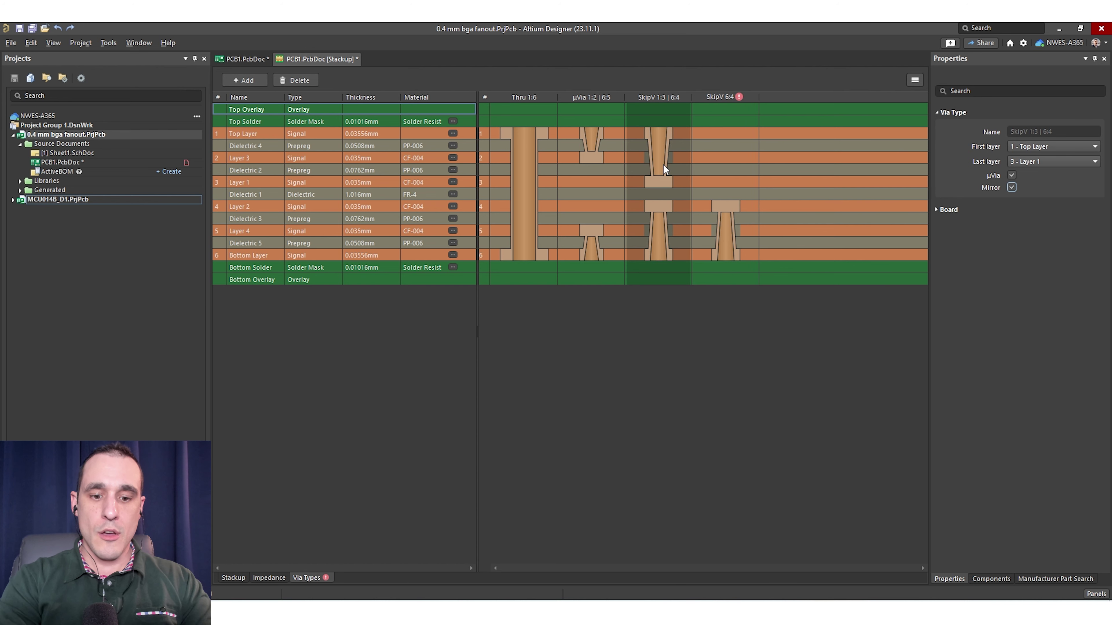
left_click(608, 135)
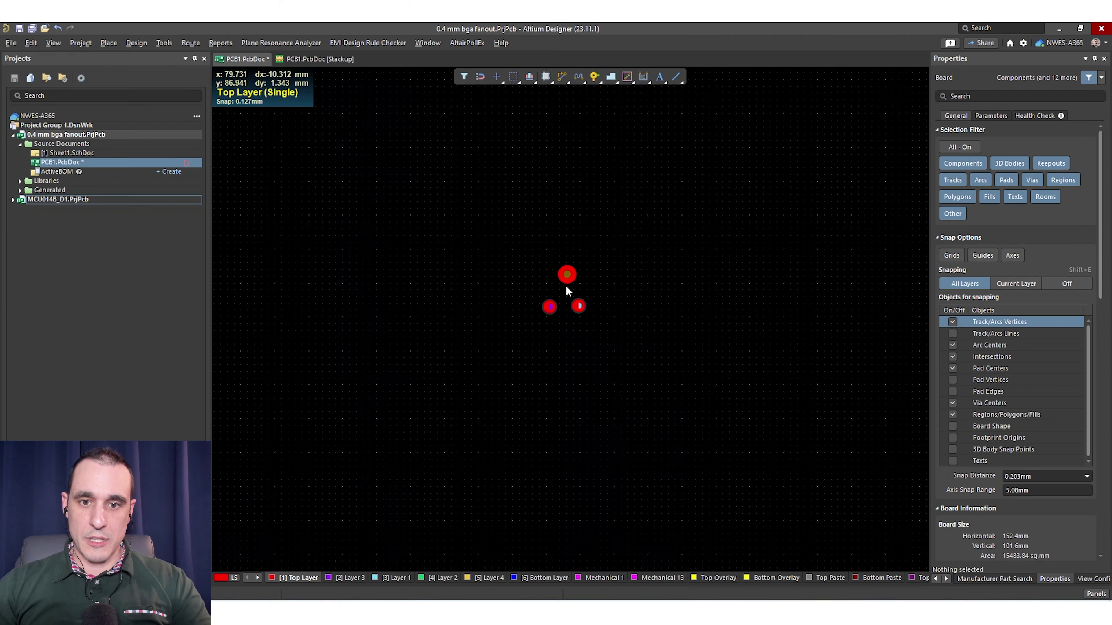
Zoom in on the three test vias labelled 1-6, 1-2 and 1-3.
scroll(566, 285, "up", 8, "ctrl")
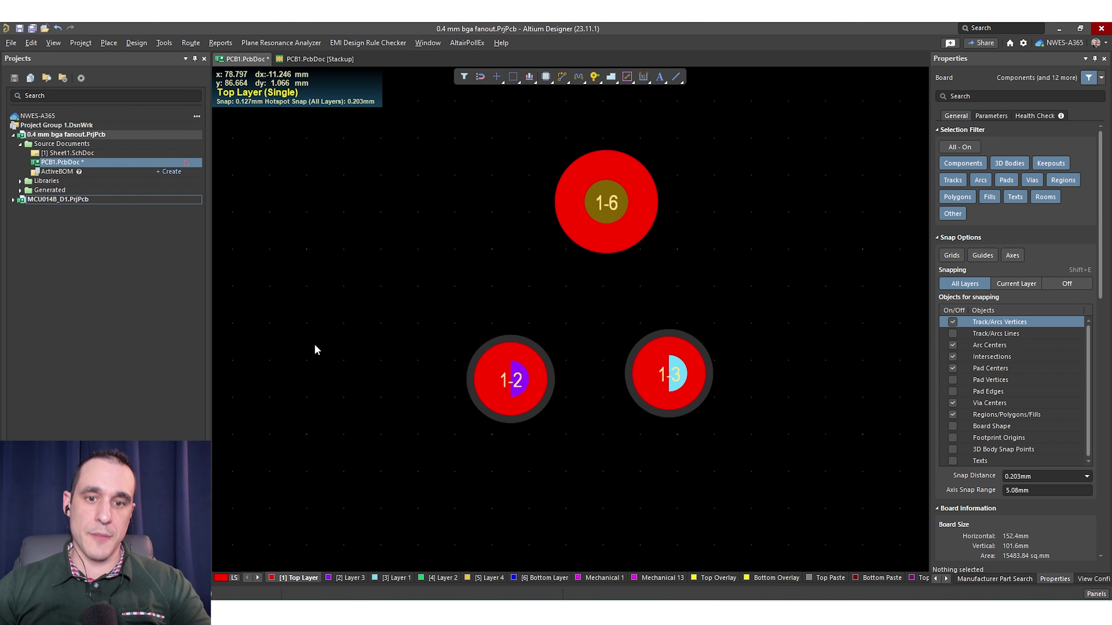
left_click(530, 387)
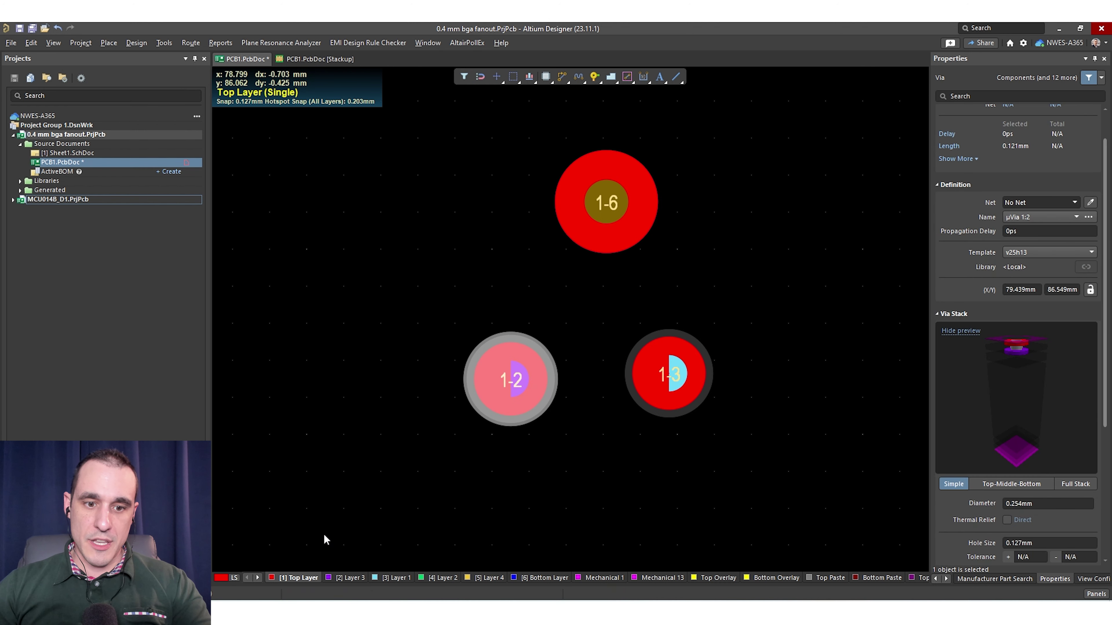
left_click(349, 578)
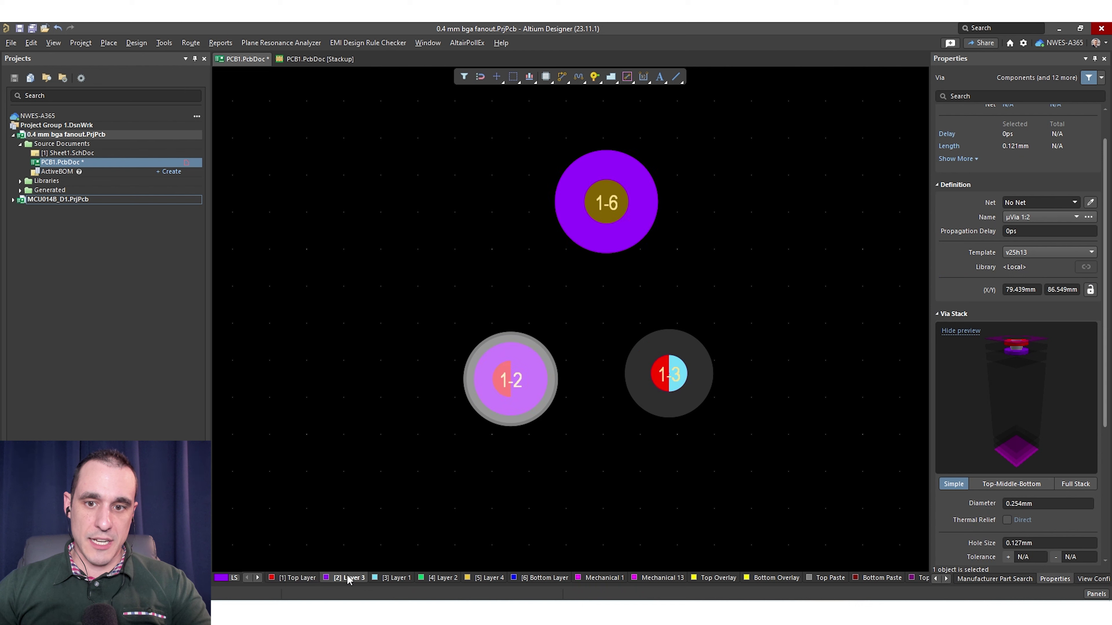
left_click(308, 579)
left_click(647, 386)
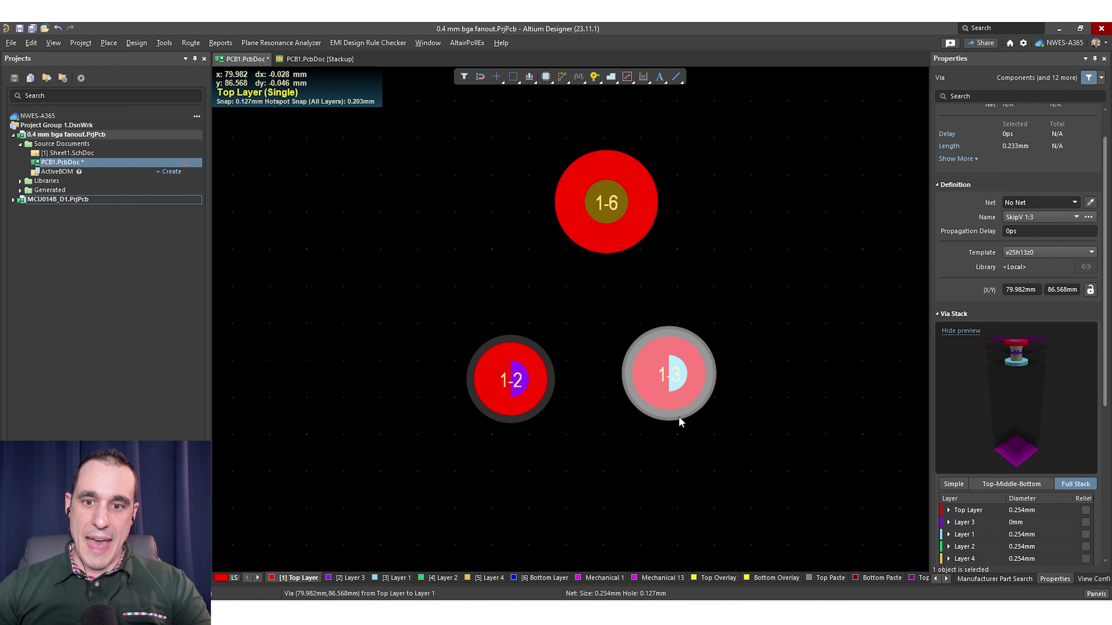
left_click(394, 577)
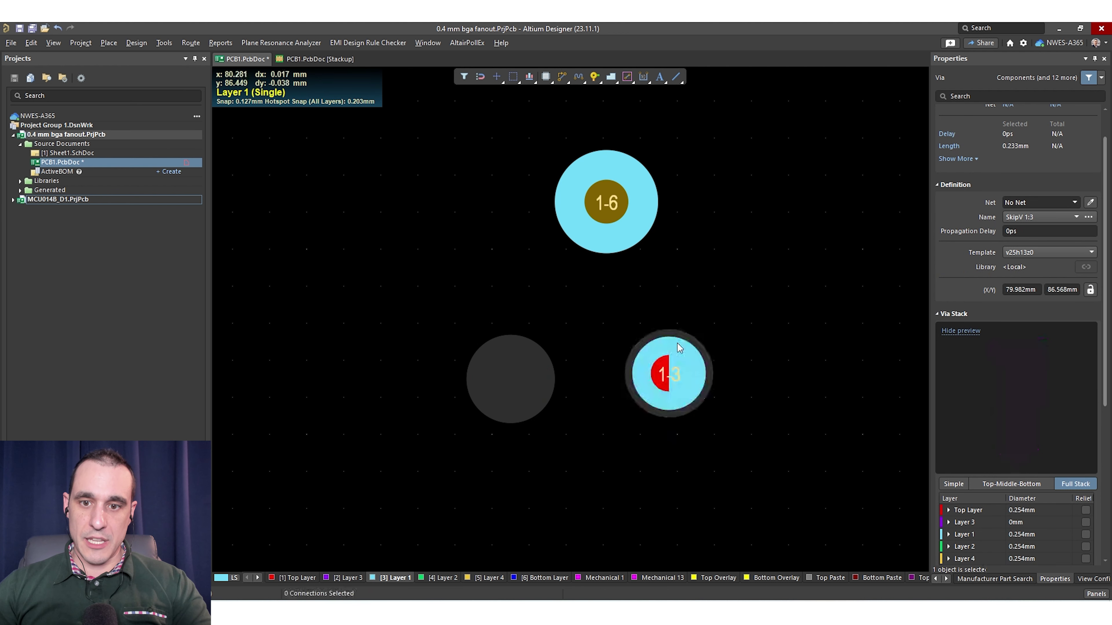
left_click(594, 407)
key("KP_Subtract")
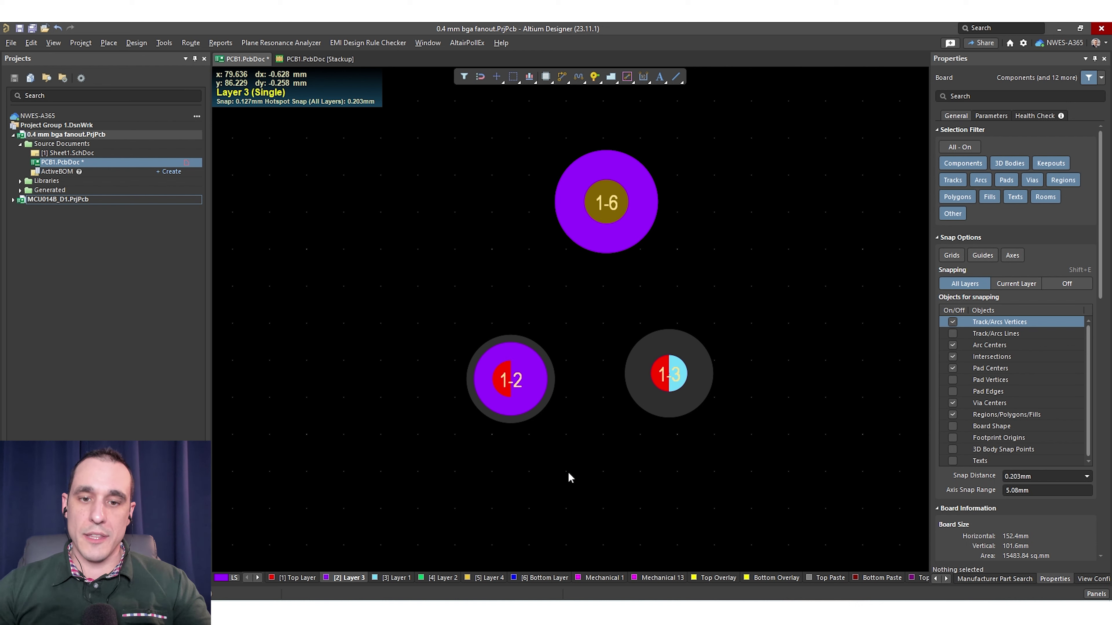
left_click(671, 383)
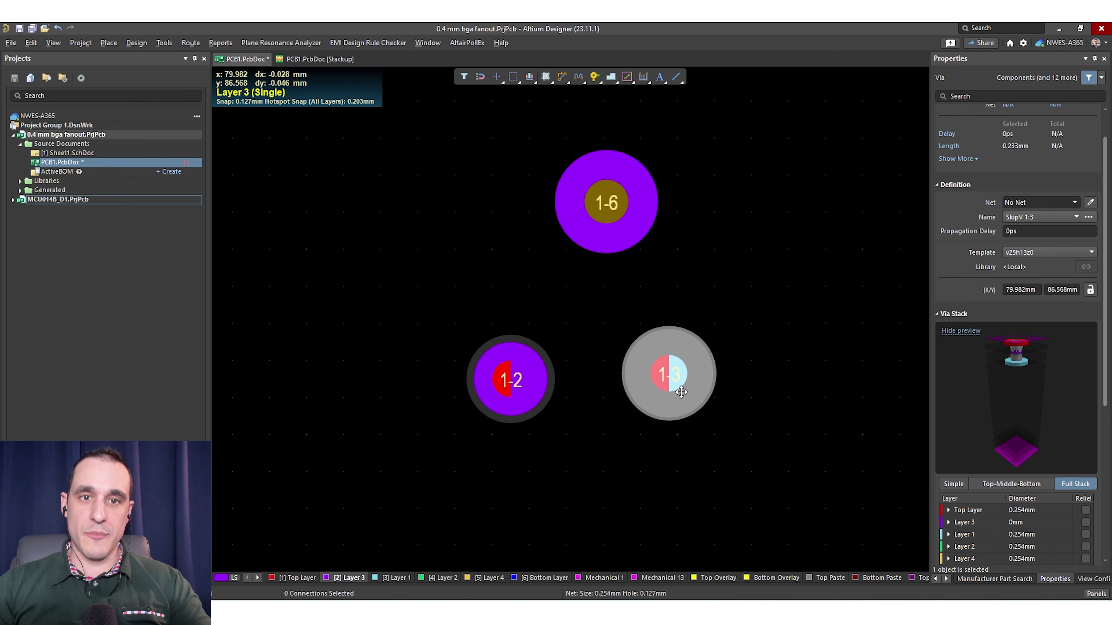
left_click(315, 59)
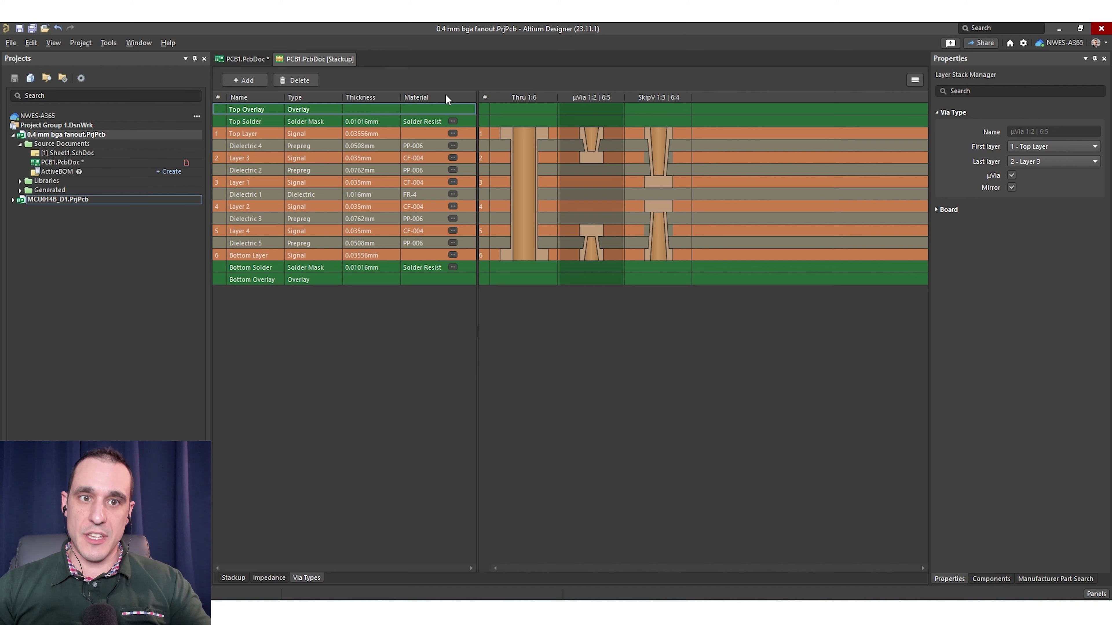
left_click(246, 60)
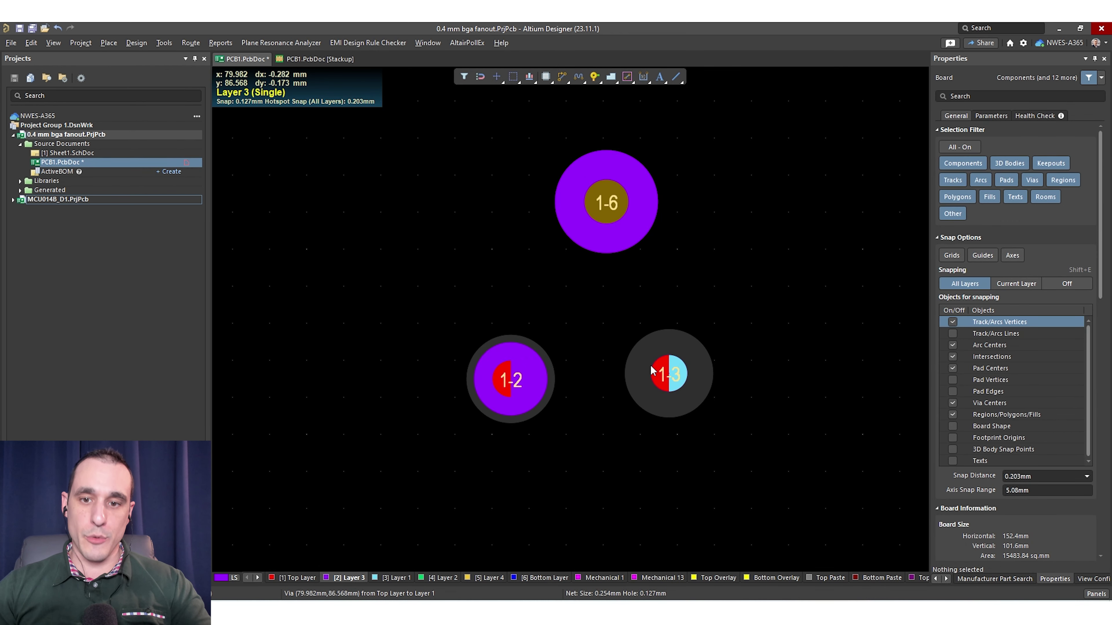
left_click(511, 379)
right_click_drag(515, 377, 364, 574)
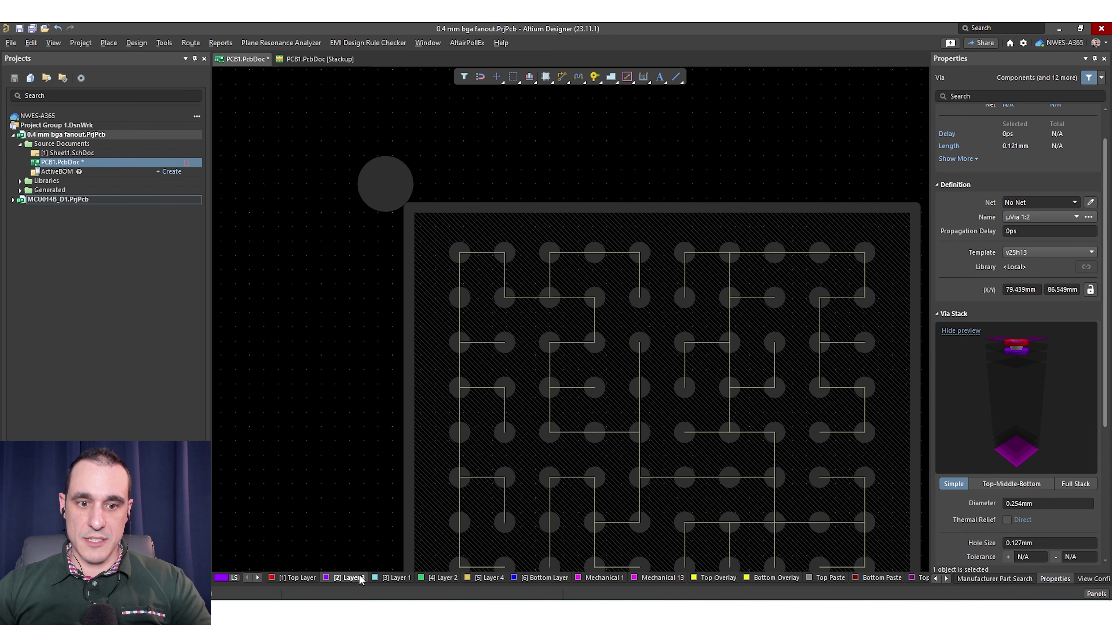
On Top Layer, place 1-2 microvias on BGA pads B2, B3, B4, B5 and C2.
left_click(290, 578)
scroll(561, 303, "up", 4, "ctrl")
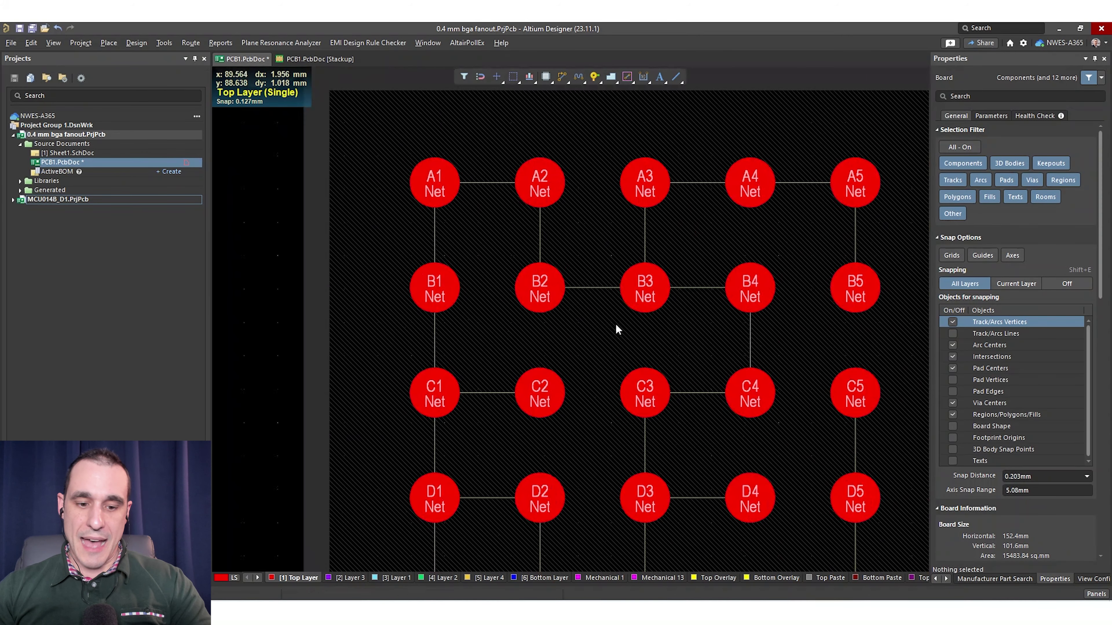
left_click_drag(597, 359, 541, 288)
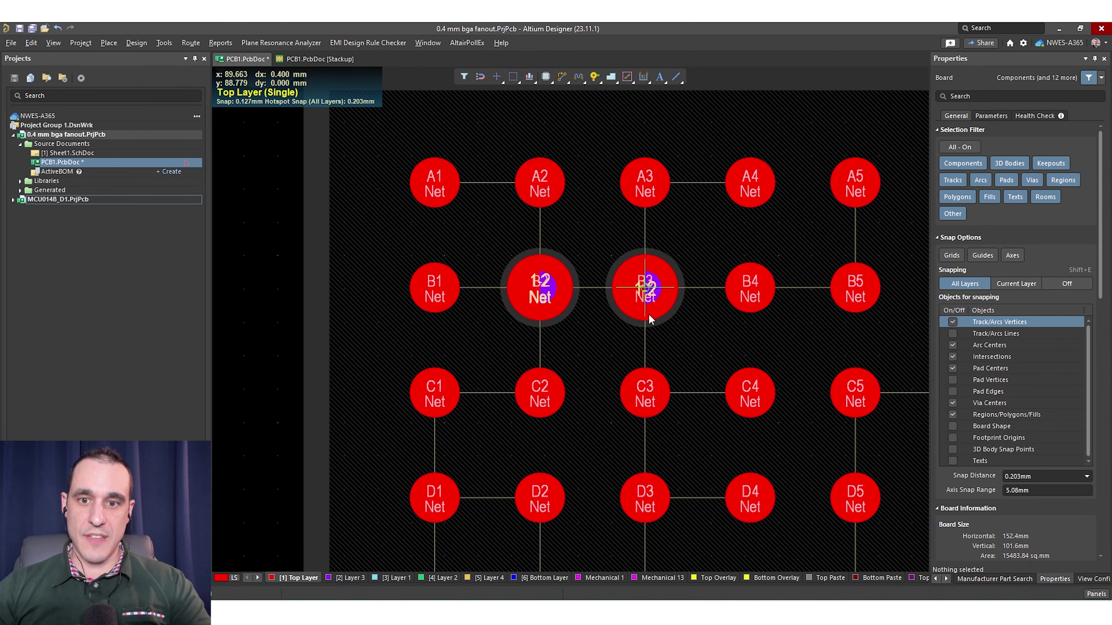
left_click(693, 300)
left_click(751, 290)
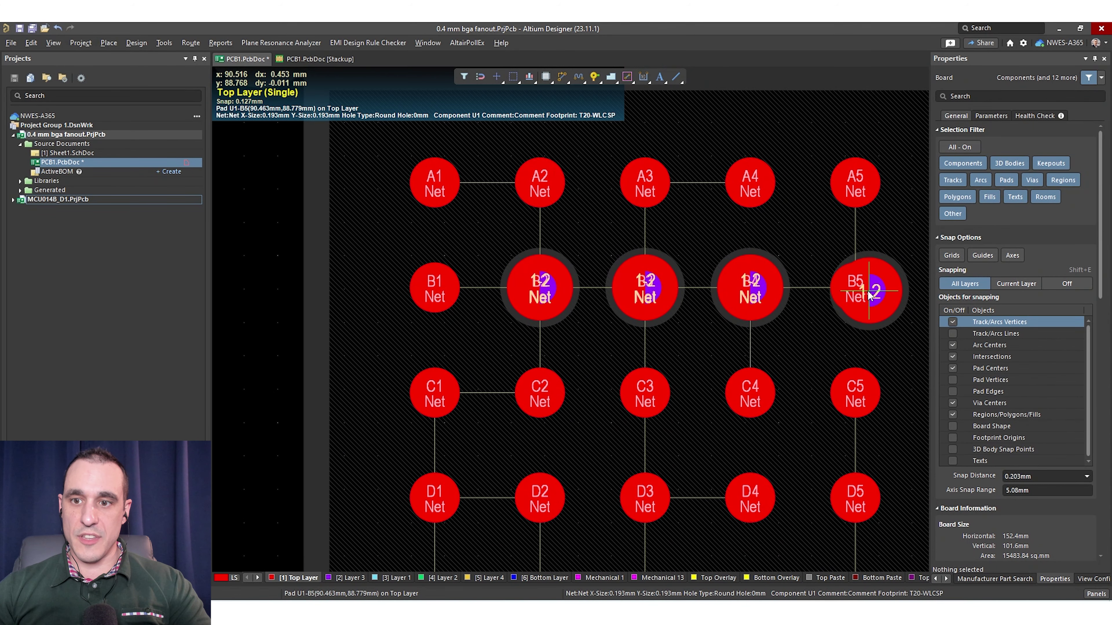
left_click(857, 294)
left_click(540, 393)
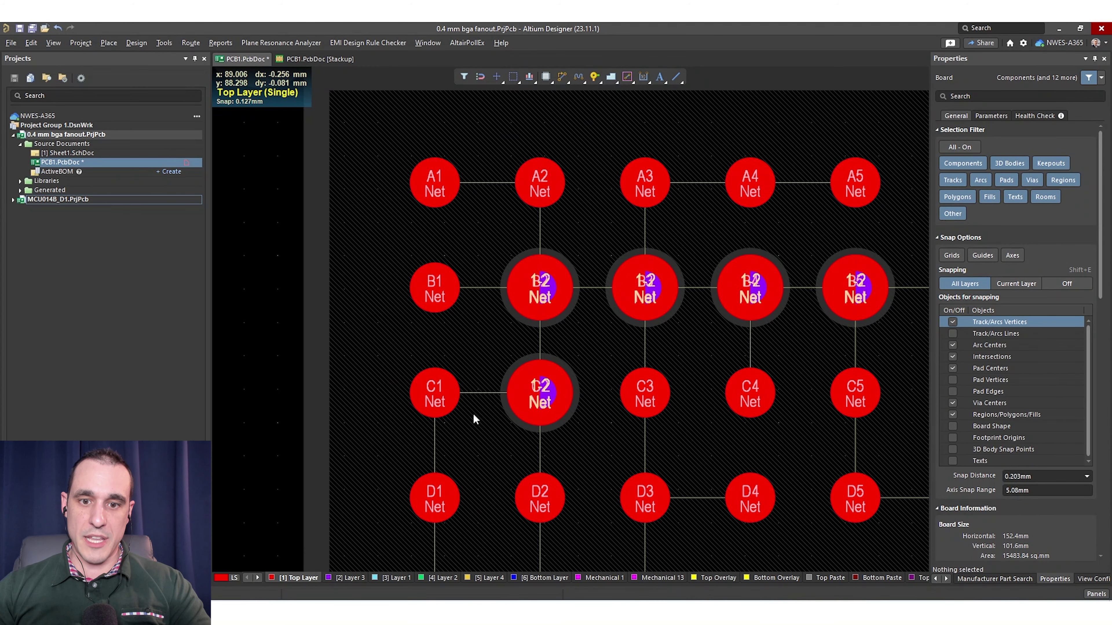
scroll(433, 445, "down", 2, "ctrl")
scroll(434, 445, "up", 10, "shift")
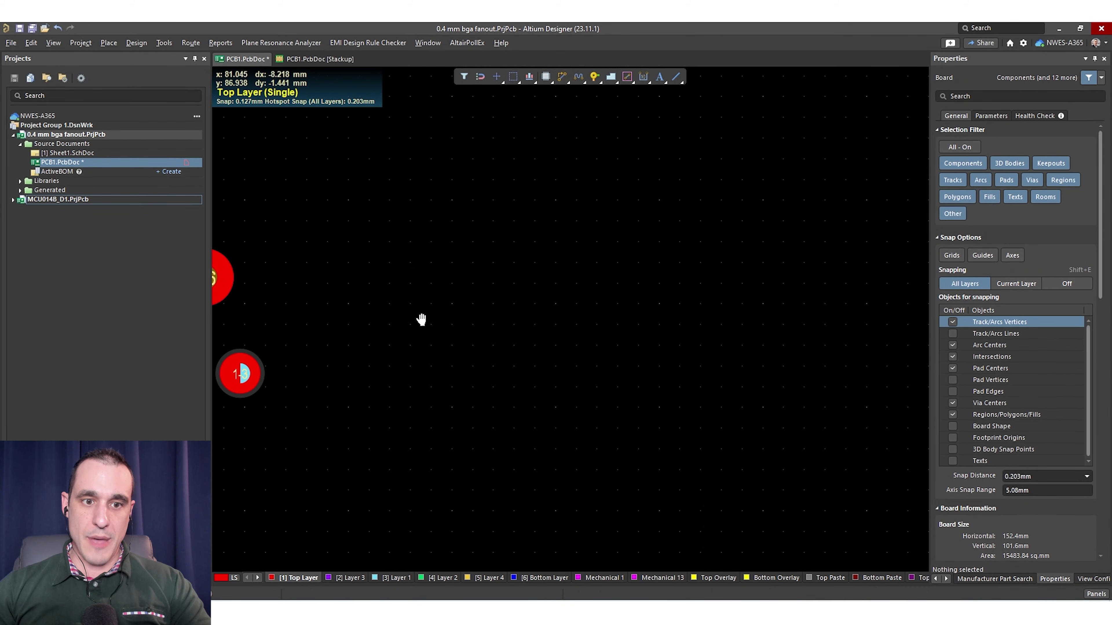
scroll(434, 398, "up", 2, "ctrl")
Copy the SkipV 1:3 via and paste it onto pads C3, C4 and C5.
key("ctrl+c")
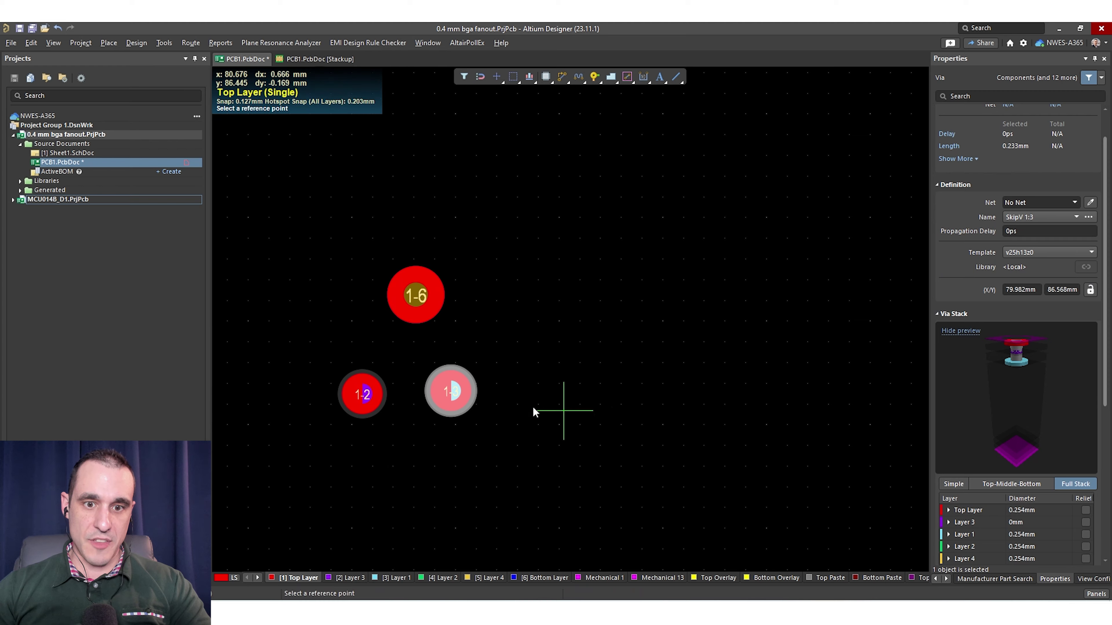
left_click(449, 389)
right_click_drag(662, 353, 442, 389)
scroll(425, 390, "down", 10, "shift")
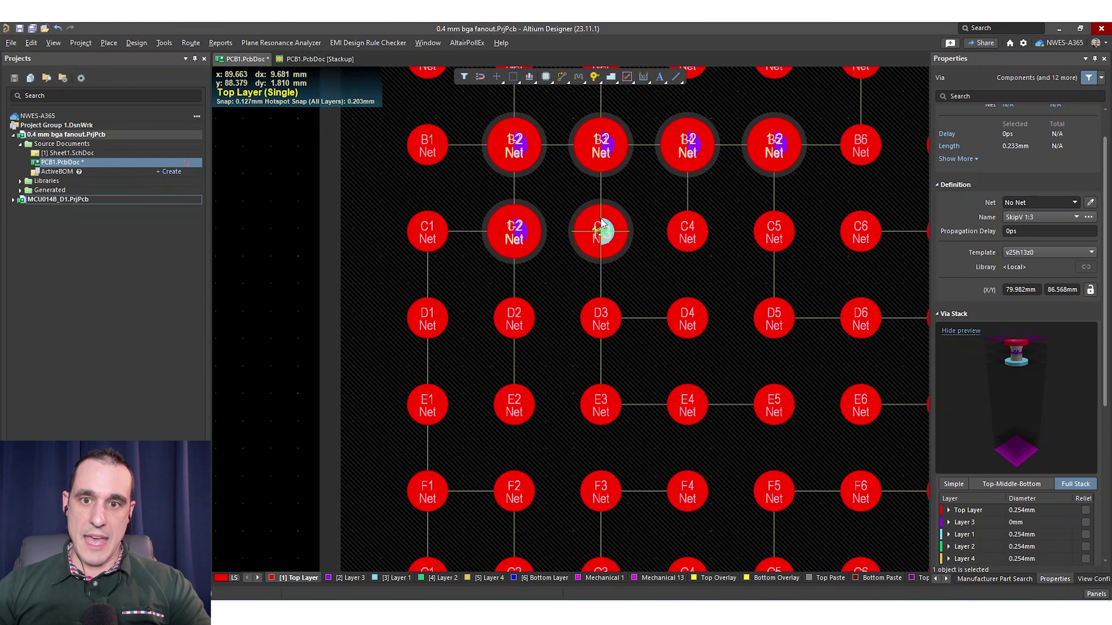
left_click(600, 231)
left_click(689, 232)
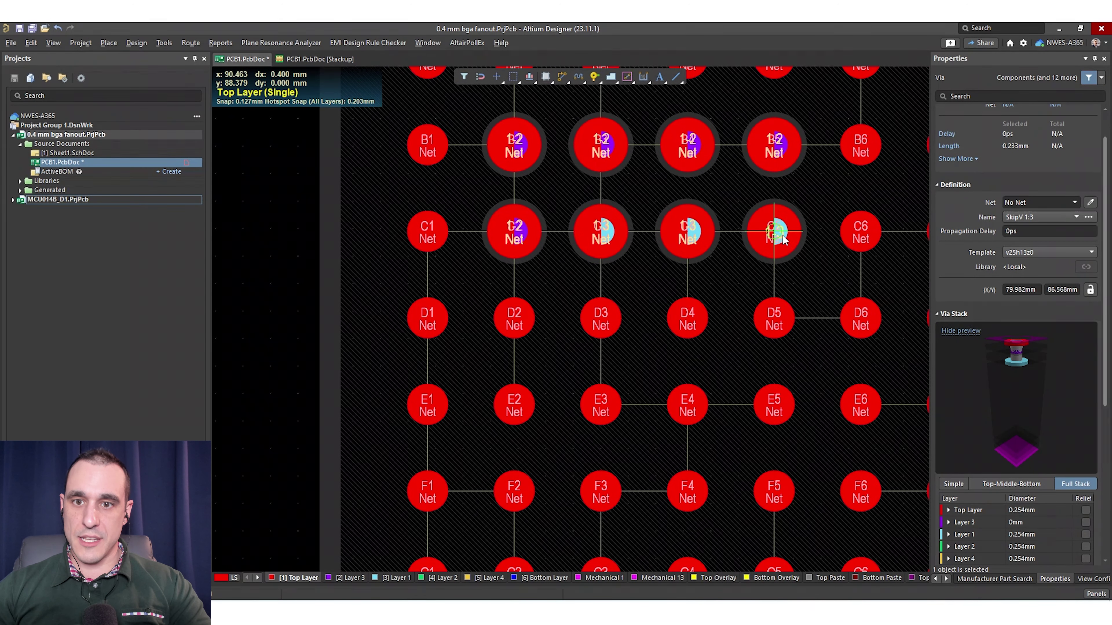
left_click(774, 231)
right_click_drag(802, 291, 739, 333)
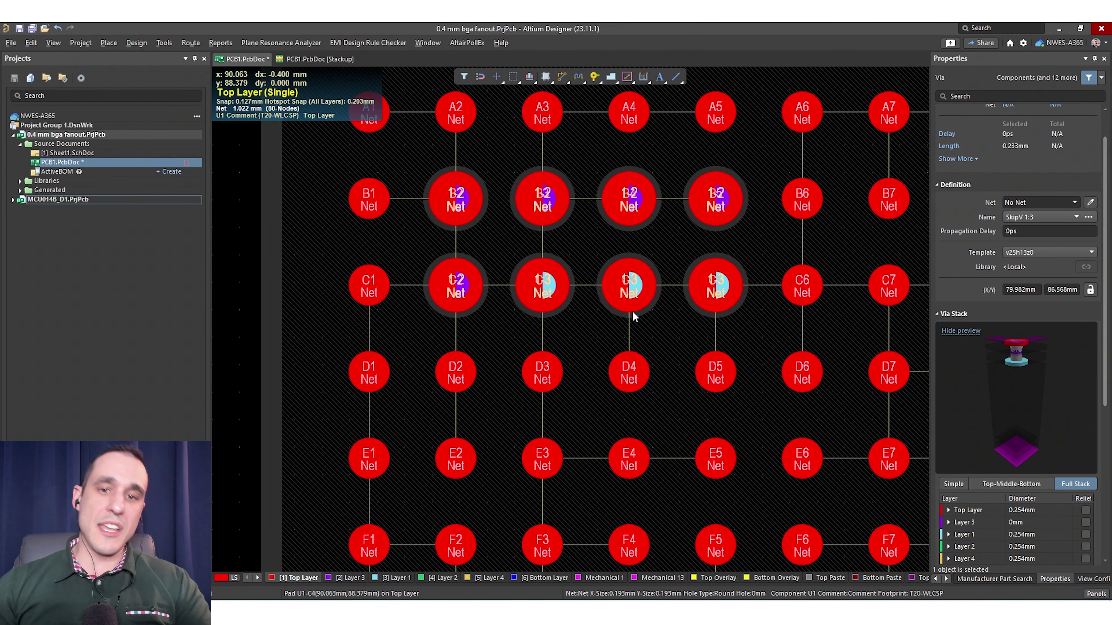
right_click_drag(618, 305, 665, 372)
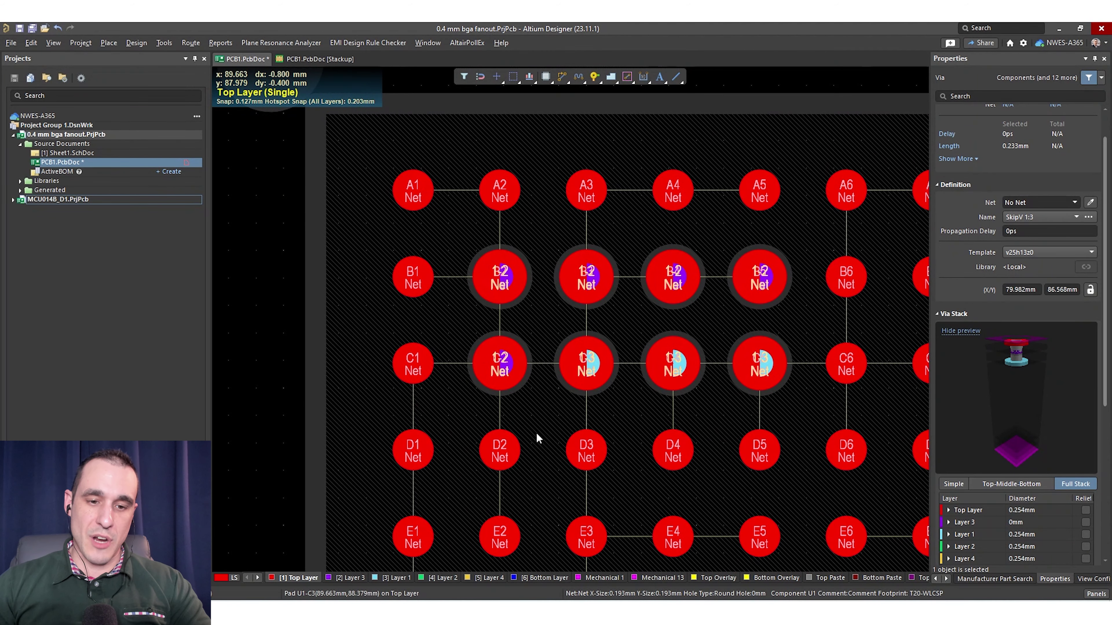
Check the new vias on Layer 3, then return to the Top Layer.
left_click(347, 578)
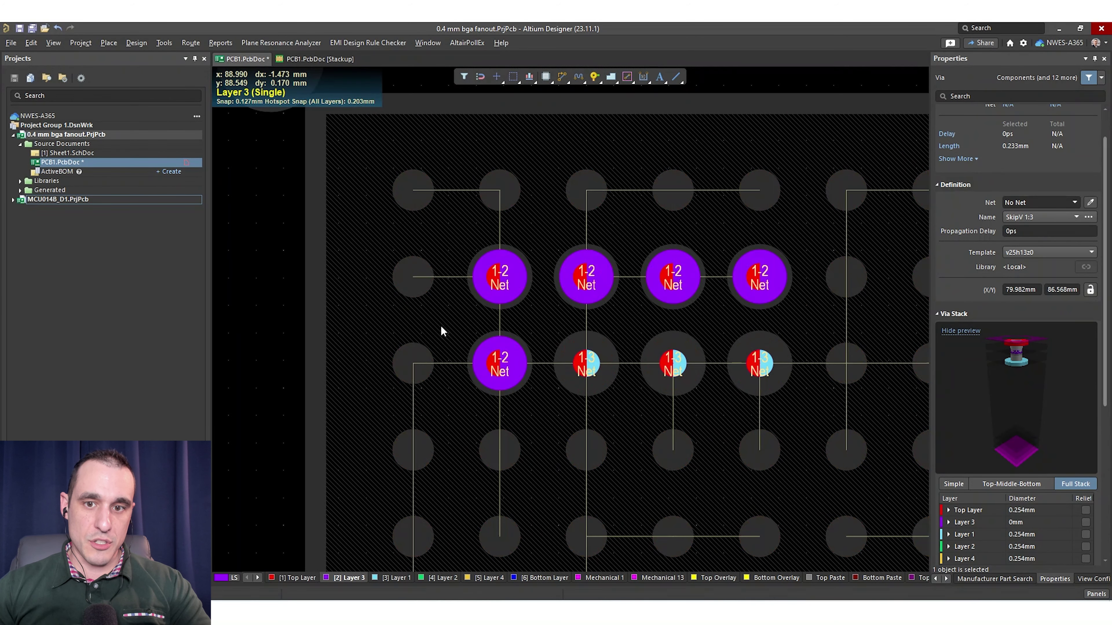
right_click_drag(440, 324, 416, 385)
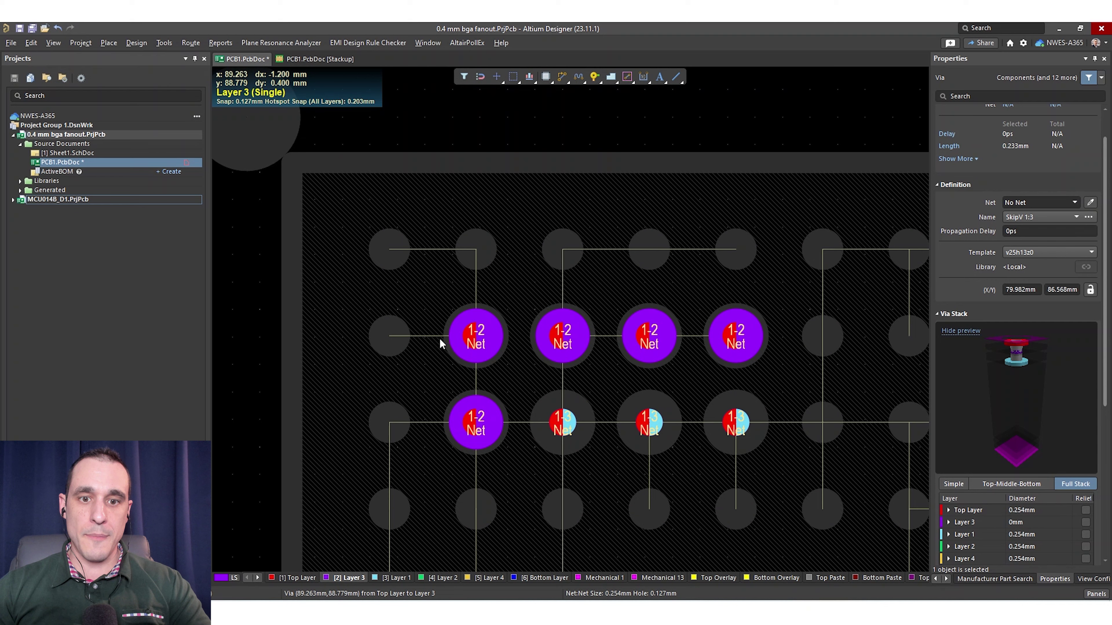
left_click(298, 577)
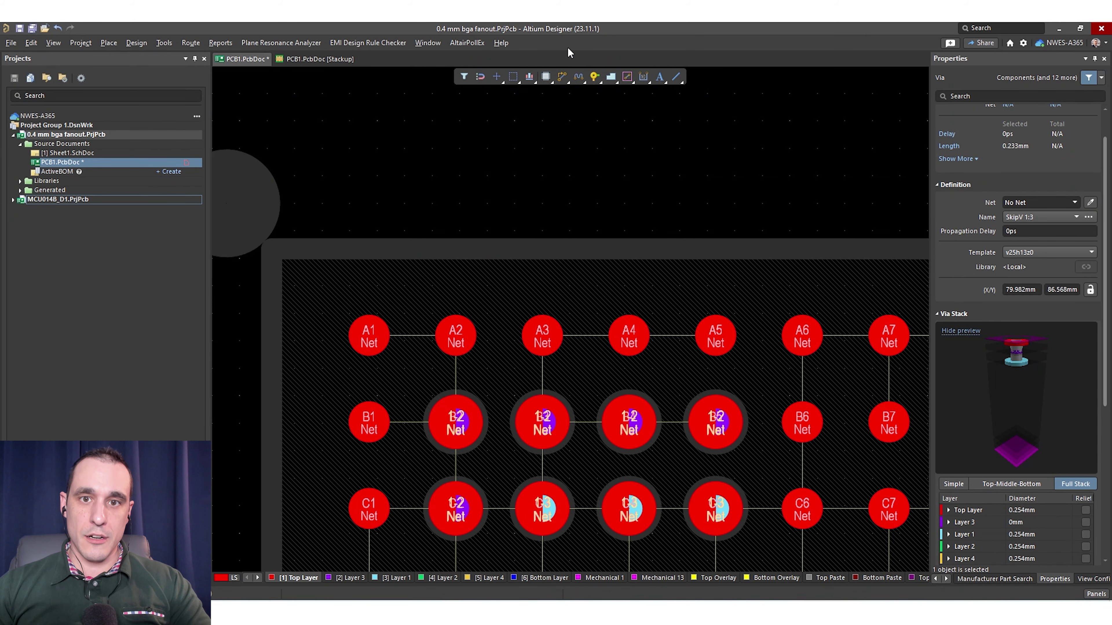
left_click(563, 78)
Route straight Top Layer tracks from pads A2, A3 and A4 up past the BGA edge.
left_click(456, 336)
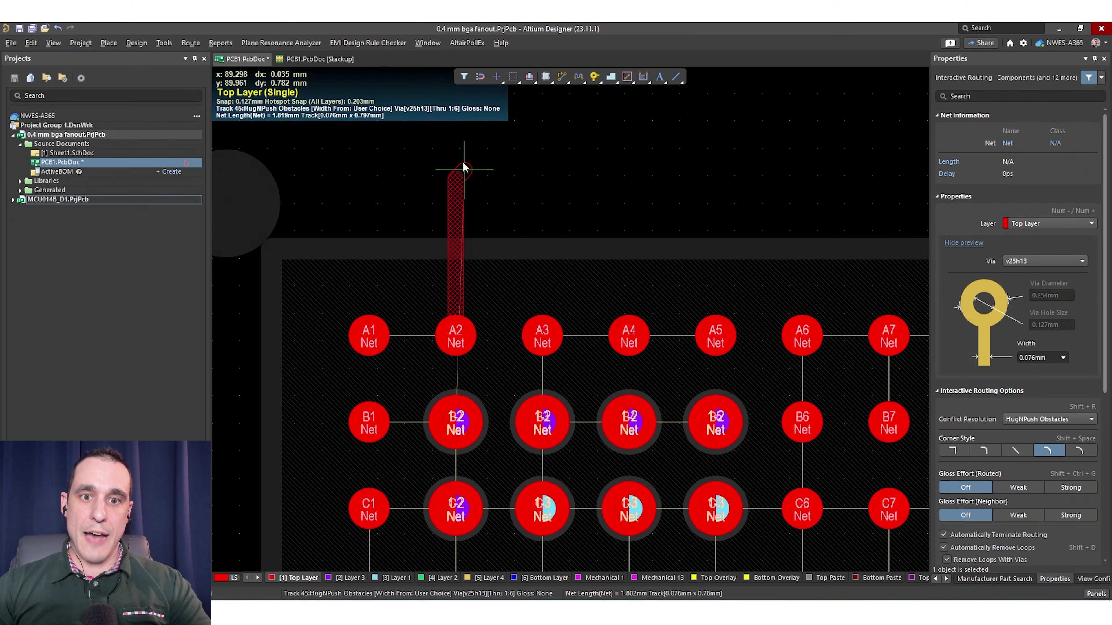
left_click(460, 132)
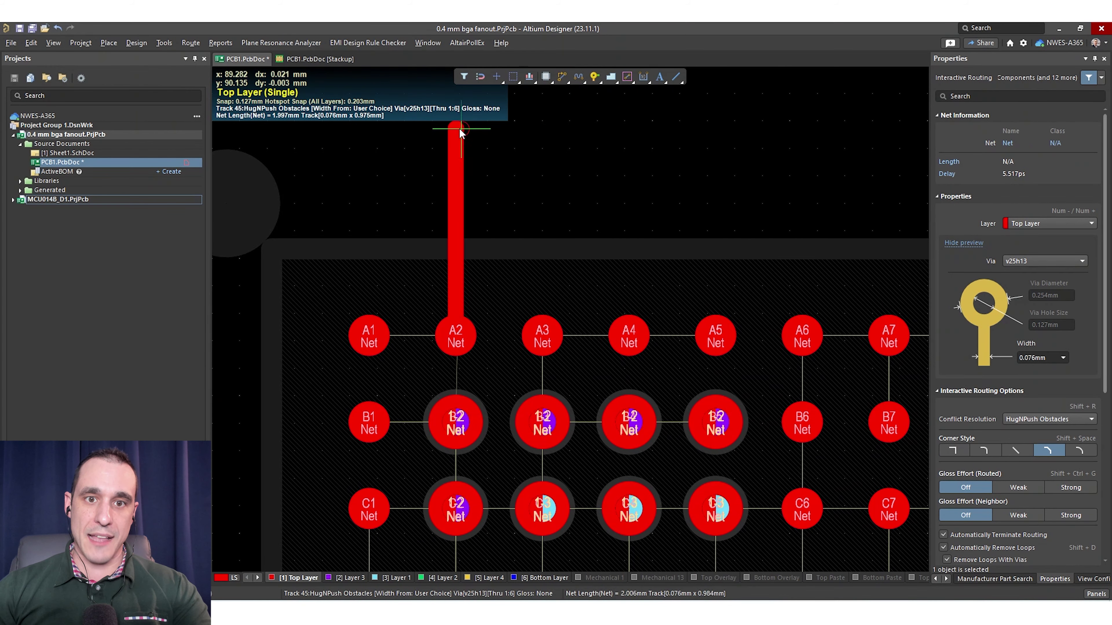
left_click(542, 334)
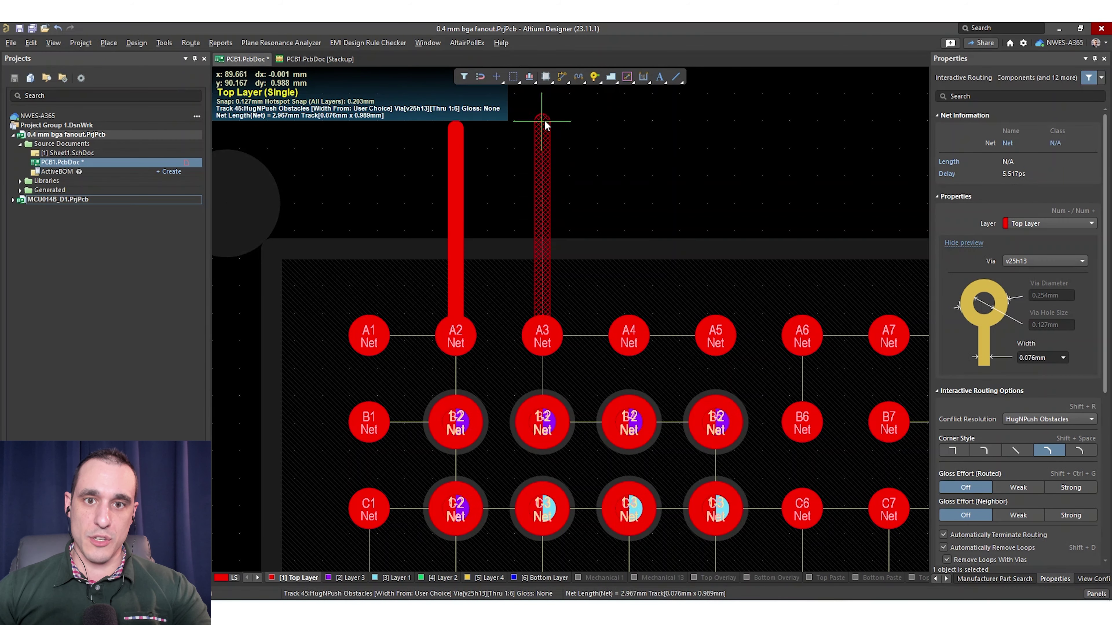
left_click(544, 124)
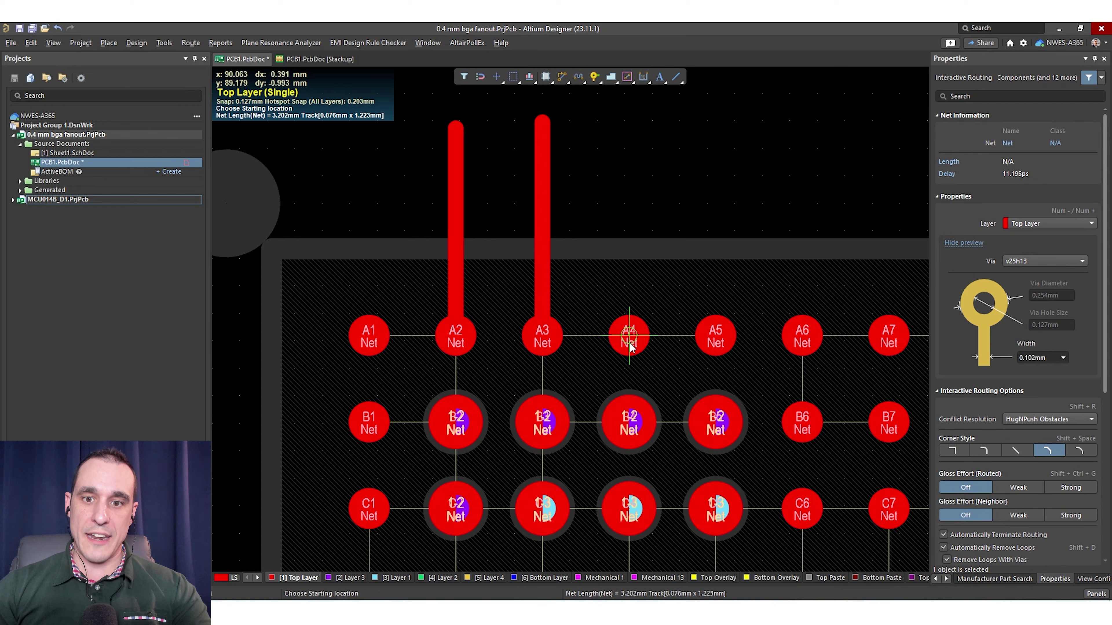
left_click(629, 333)
left_click(662, 117)
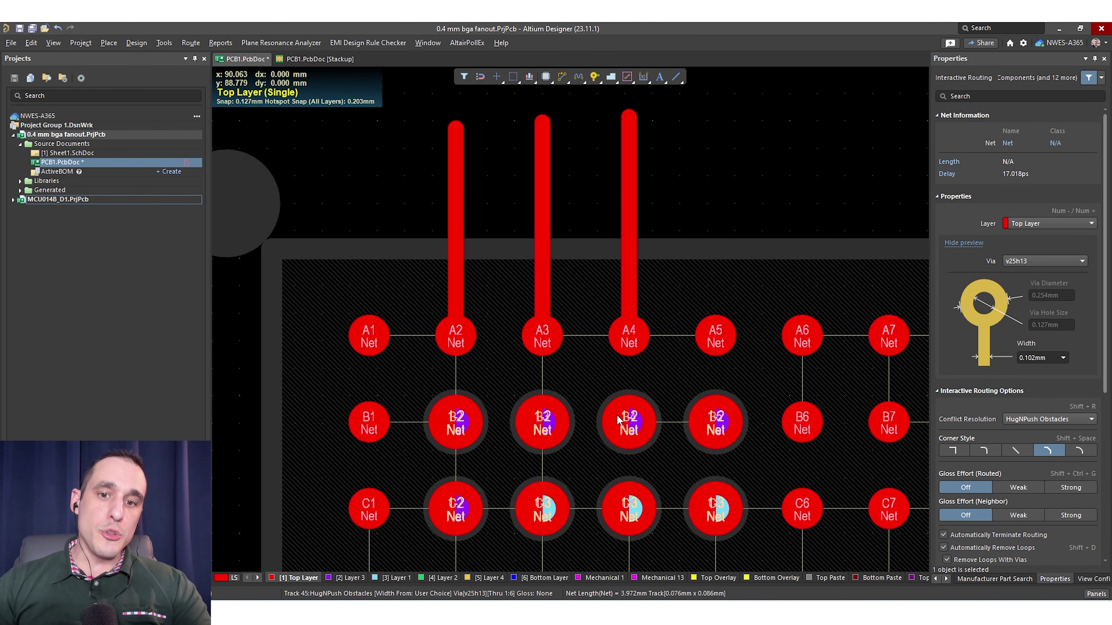
Cancel the extra diagonal A3 and B4 route attempts and switch to Layer 3.
left_click(542, 337)
right_click(583, 359)
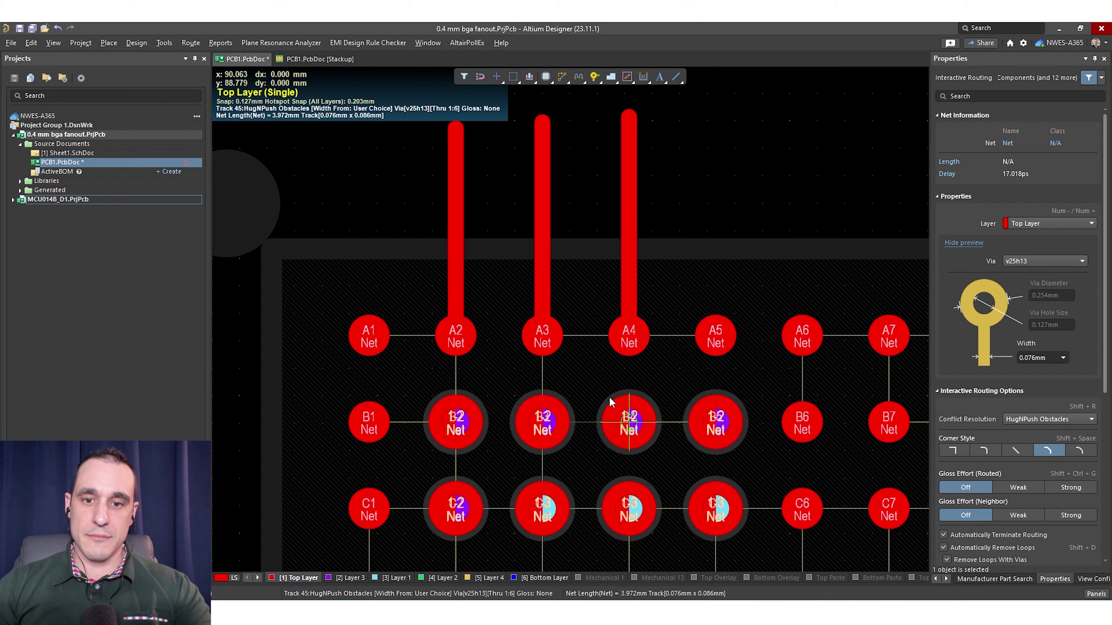
left_click(628, 429)
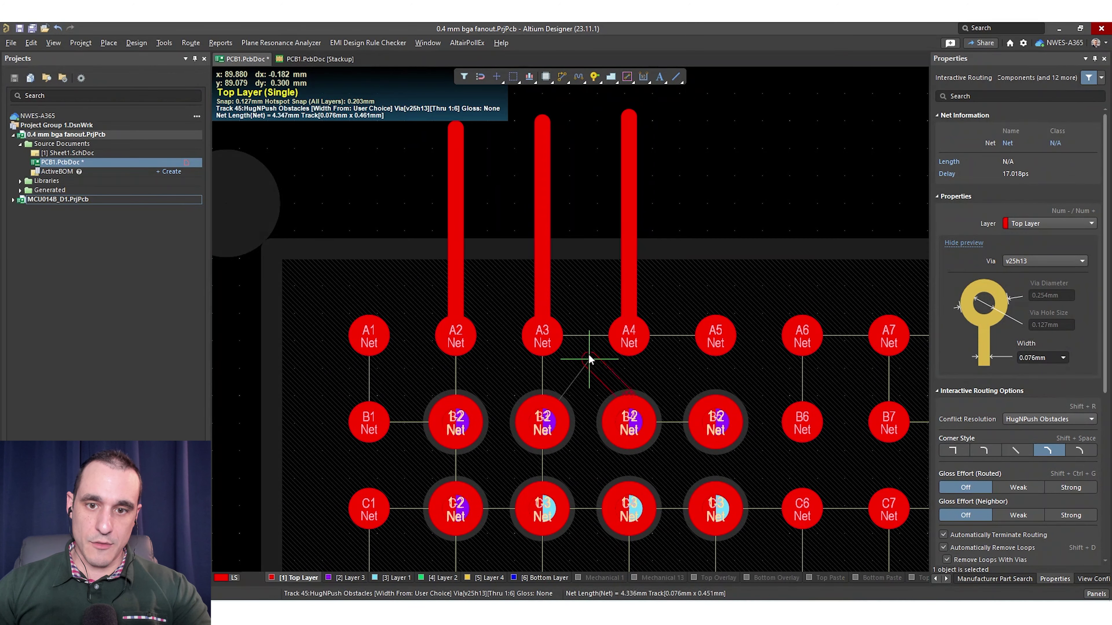
right_click(588, 374)
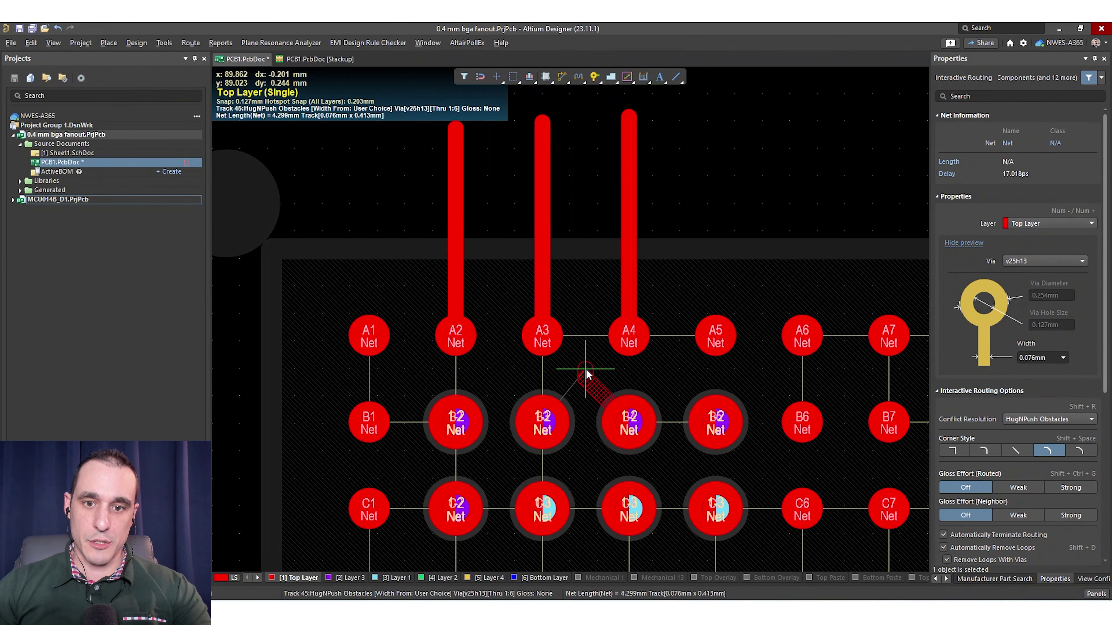
key("KP_Multiply")
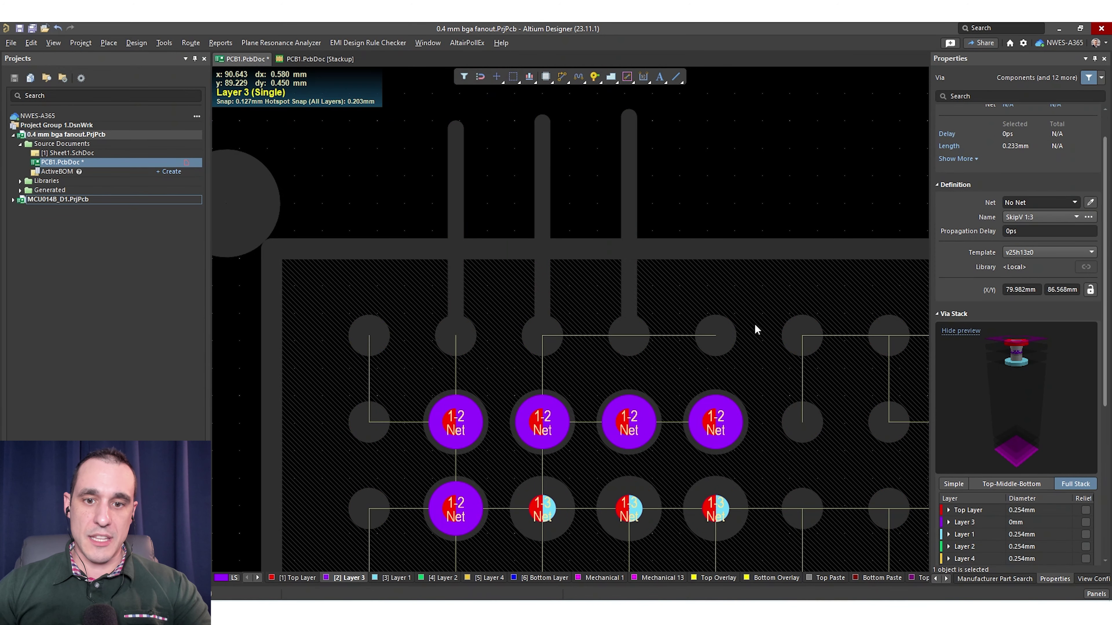
Route Layer 3 tracks straight up from two 1-2 Net vias to the stub ends.
right_click_drag(757, 328, 664, 309)
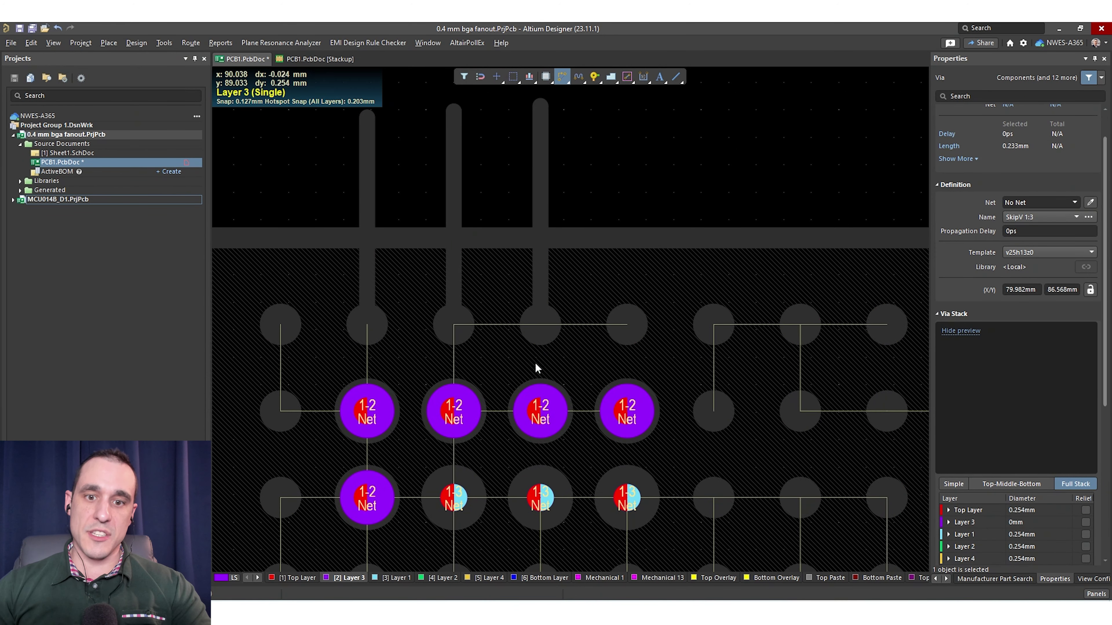
key("ctrl+w")
left_click(541, 409)
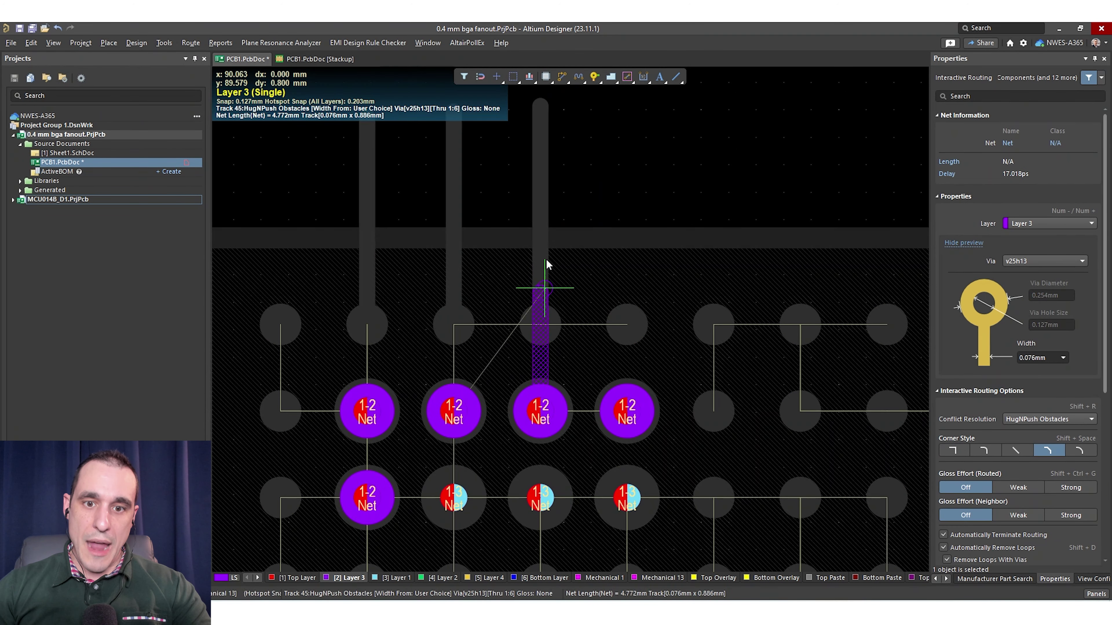
left_click(566, 173)
left_click(466, 278)
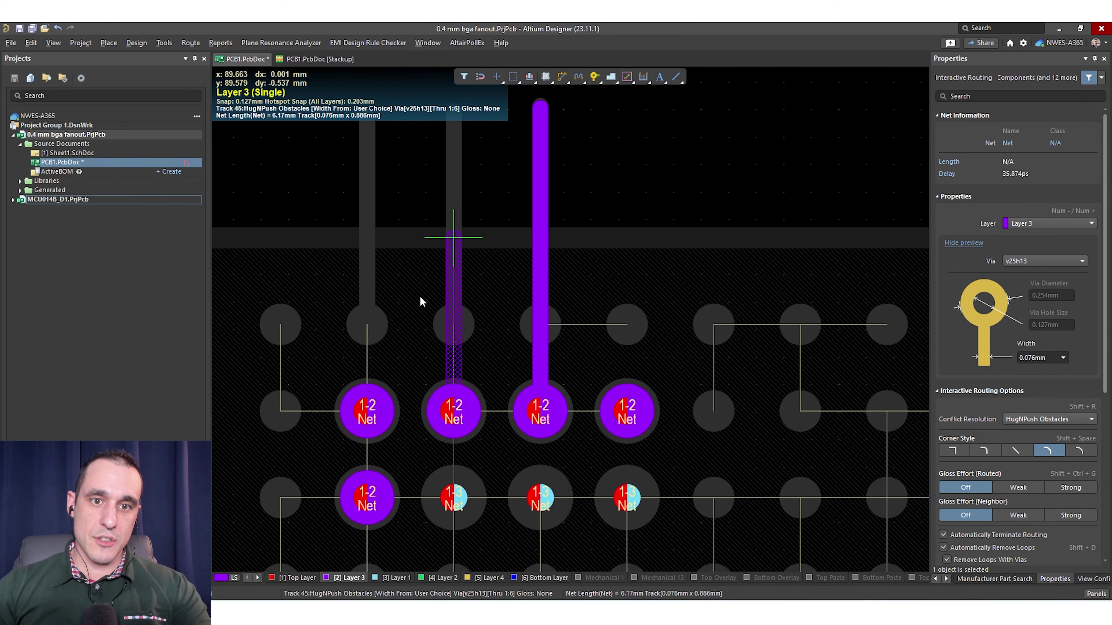
left_click(458, 163)
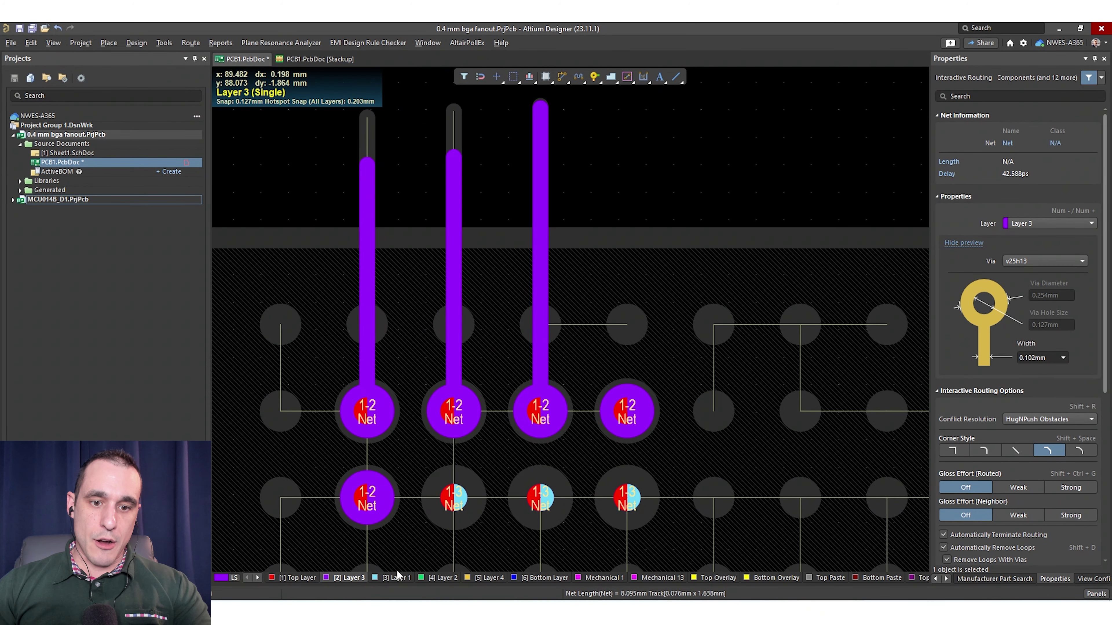
Switch to Layer 1 and begin a route upward from the 1-3 Net via.
key("plus")
left_click(562, 76)
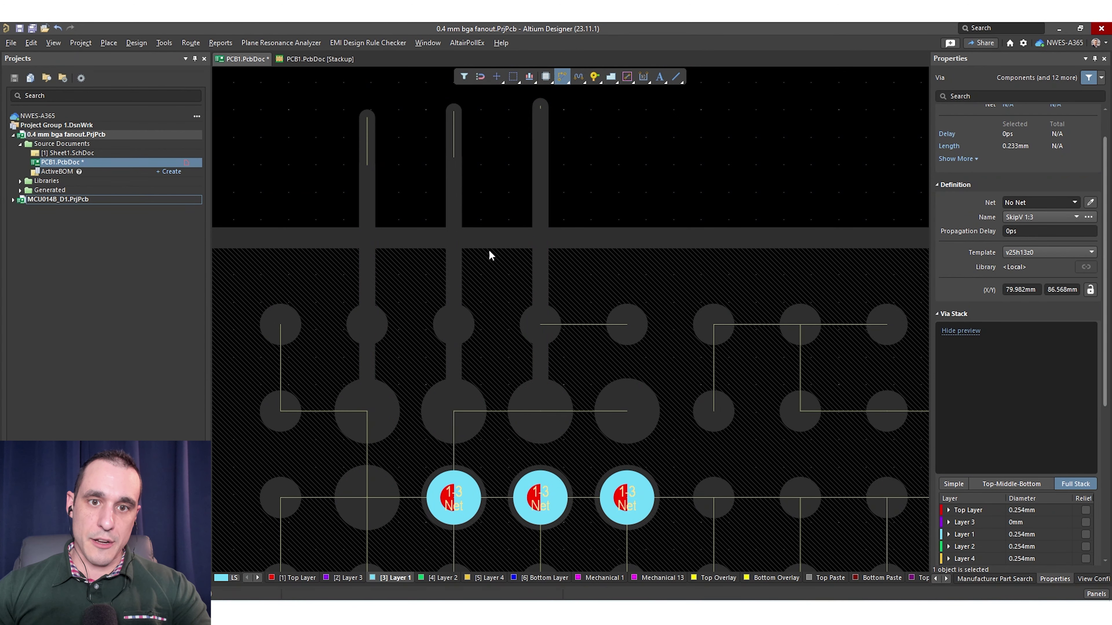
left_click(454, 490)
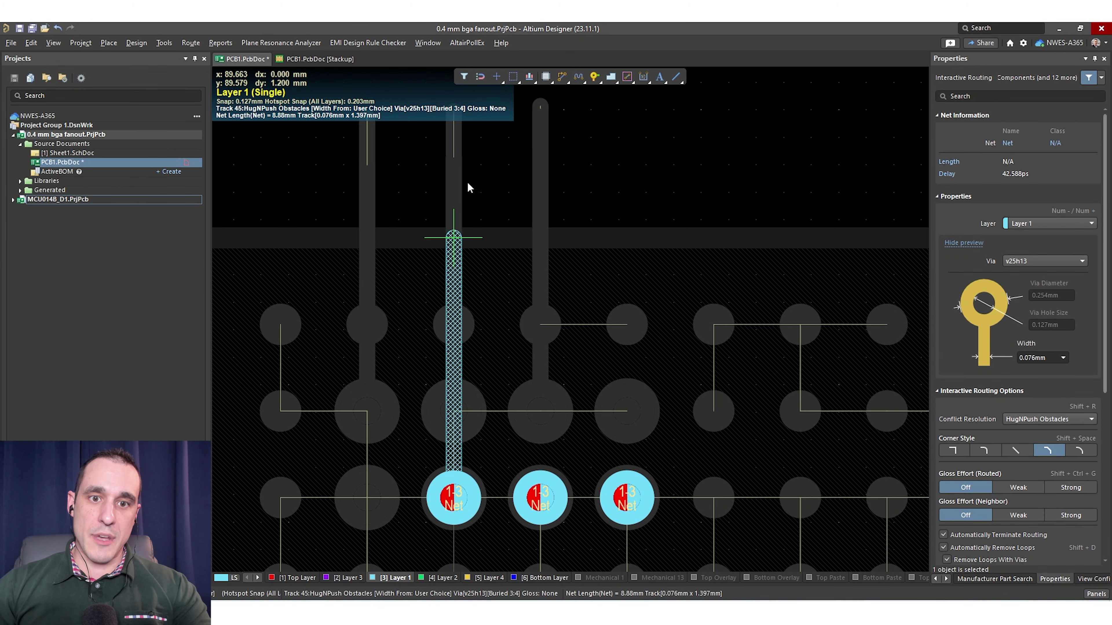
scroll(457, 202, "up", 5)
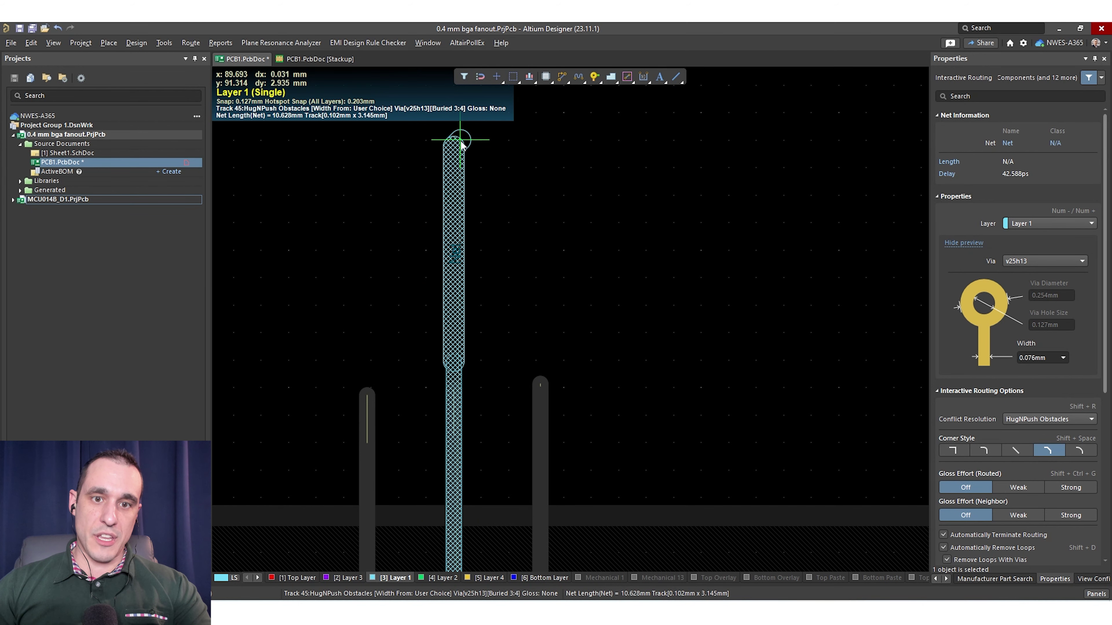
scroll(458, 144, "up", 3)
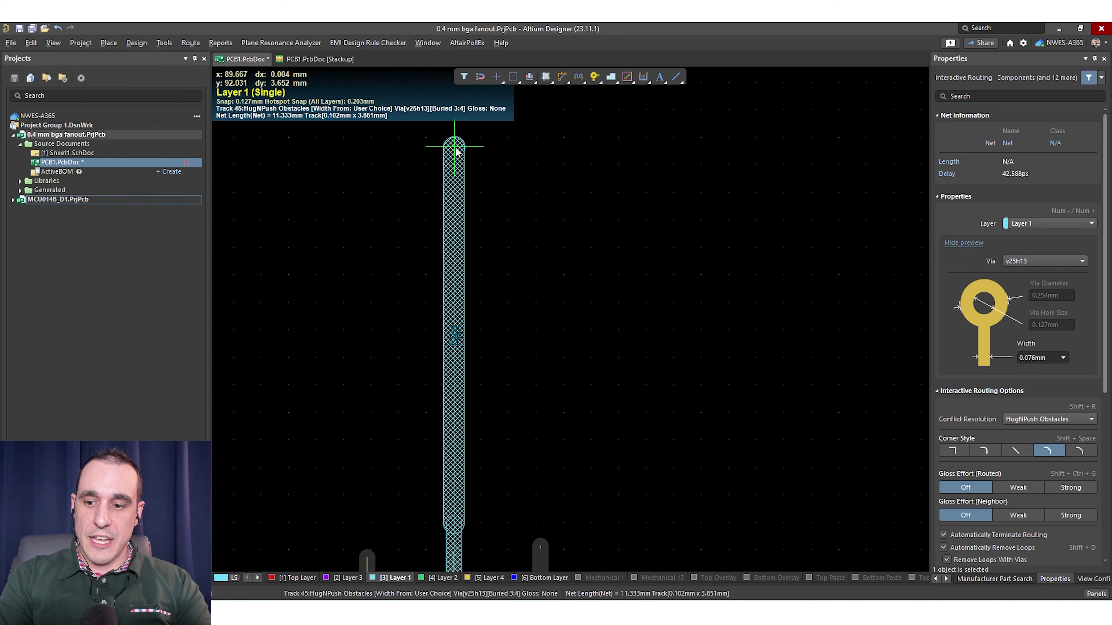
End the Layer 1 trace in a Thru 1:6 via, then cancel the continuing route.
key("KP_Multiply")
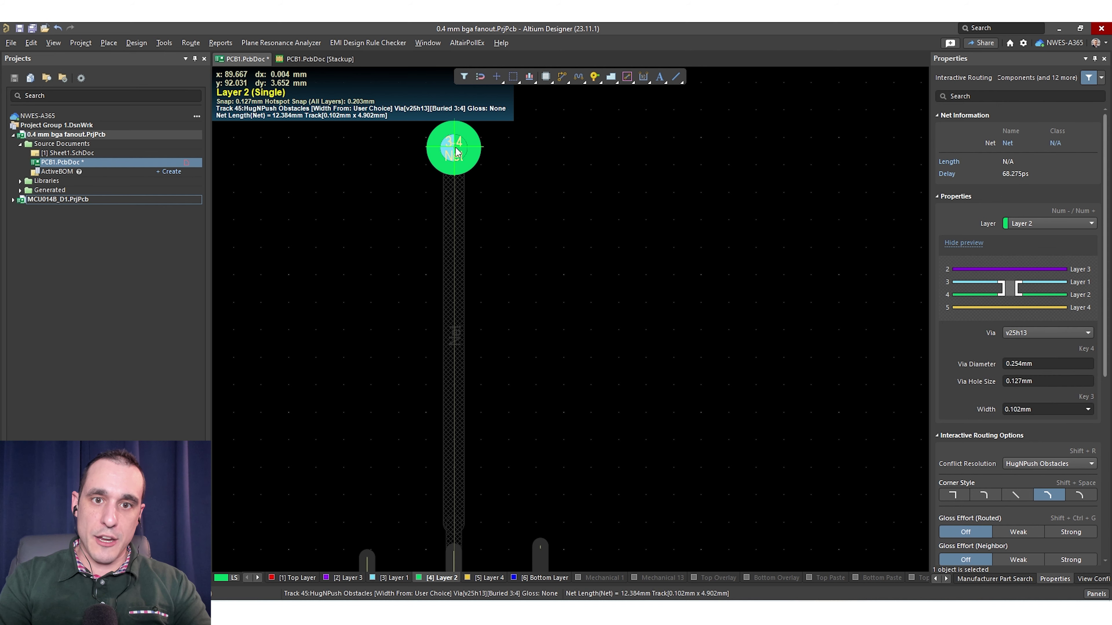
key("KP_Multiply")
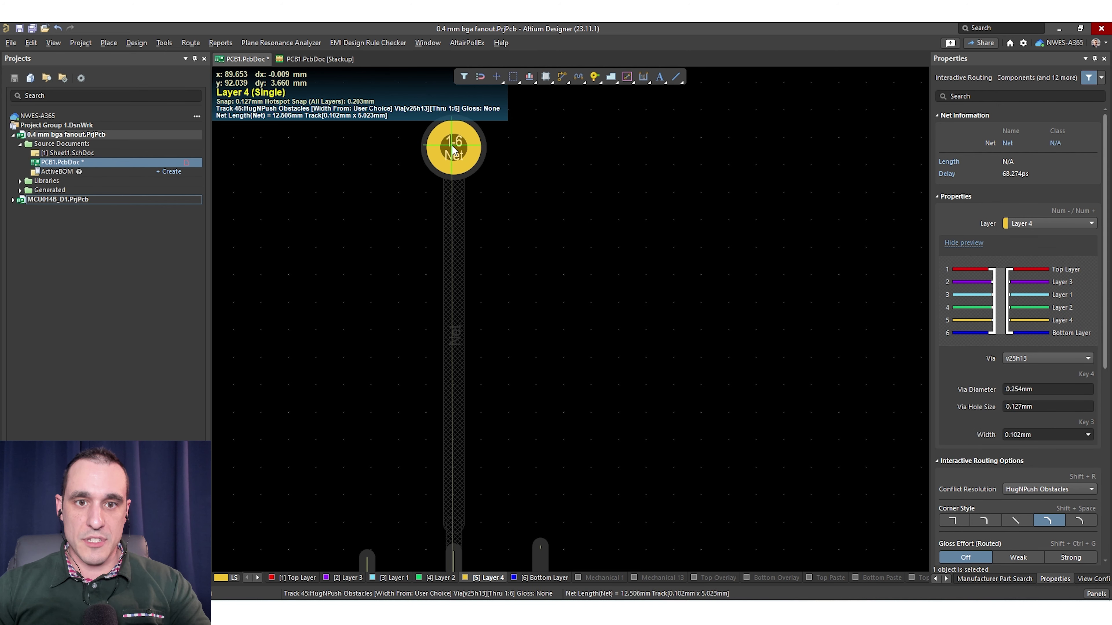
left_click(453, 150)
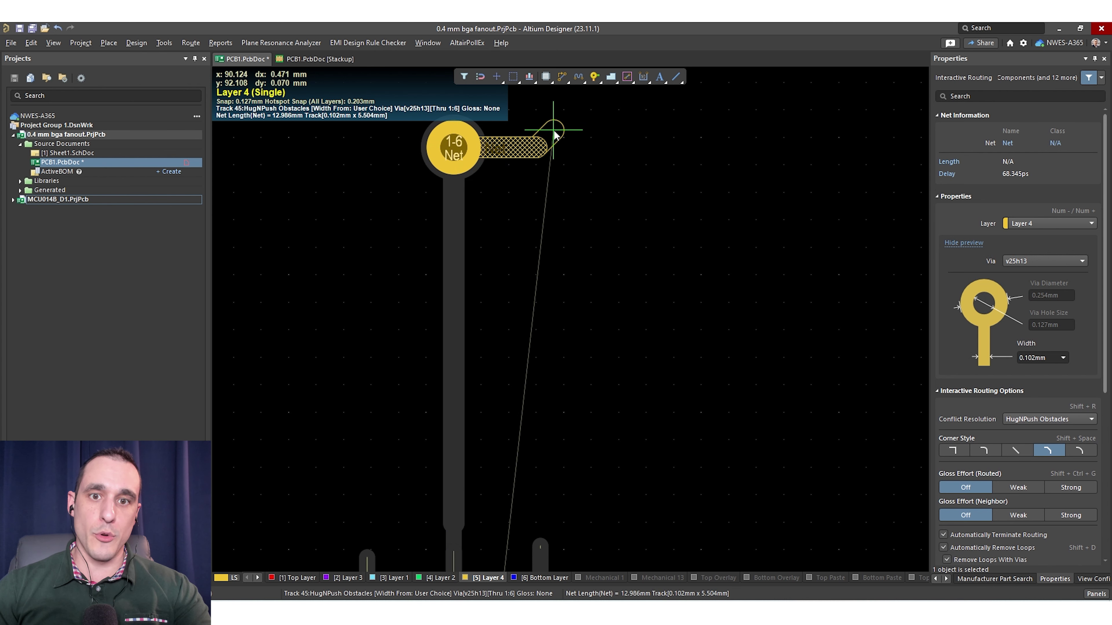
key("KP_Multiply")
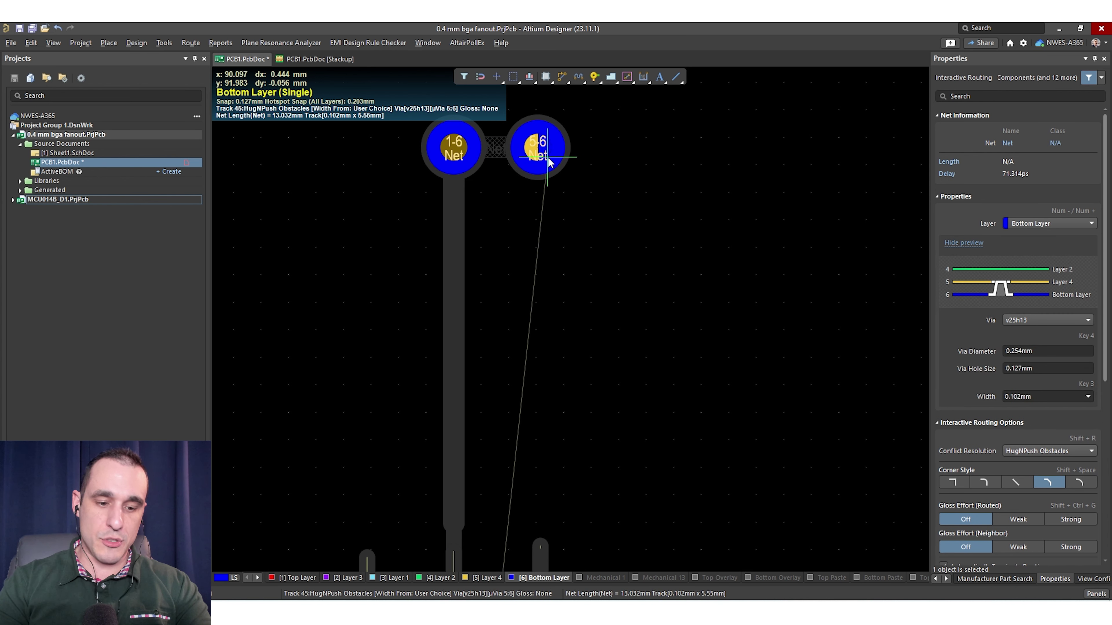
key("KP_Multiply")
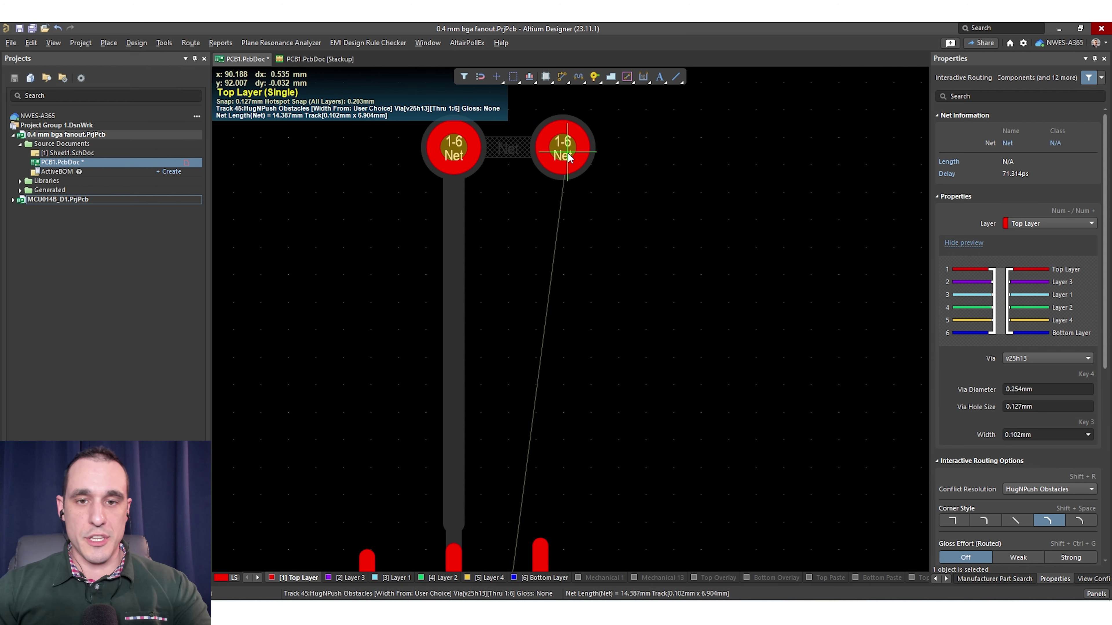
key("Escape")
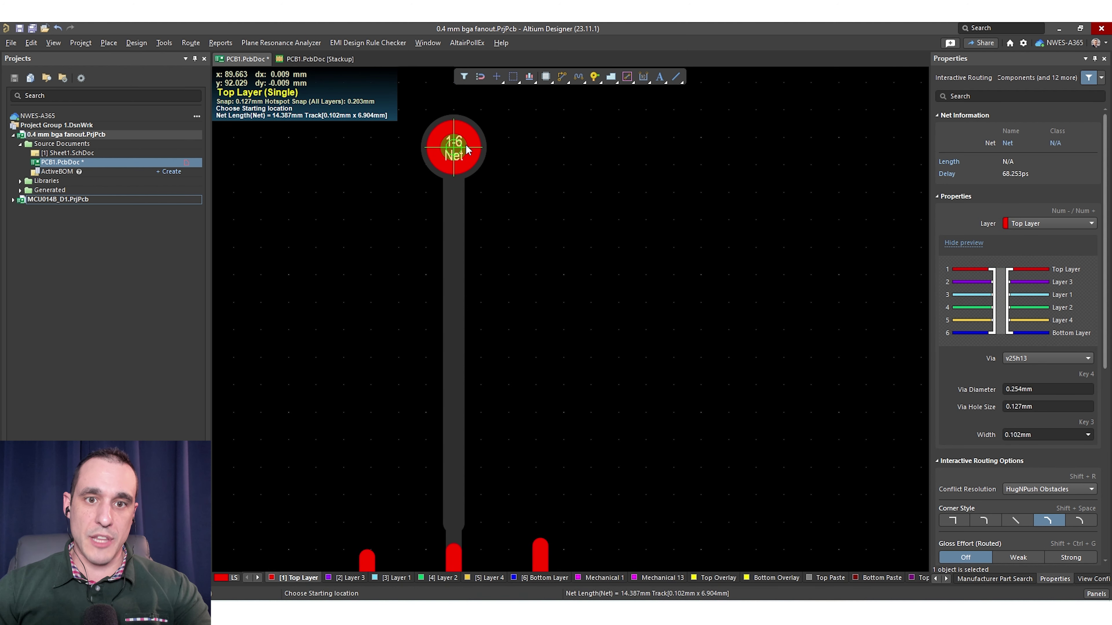
Route a Top Layer dogleg from the through via ending in a SkipV 1:3 via to Layer 1.
left_click(467, 150)
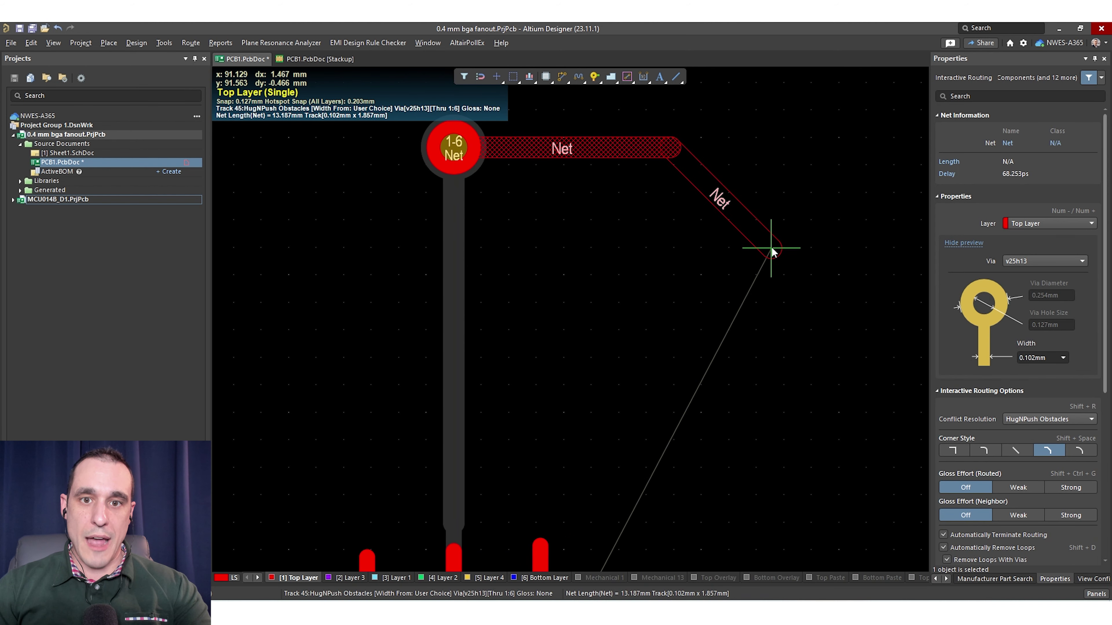
left_click(642, 109)
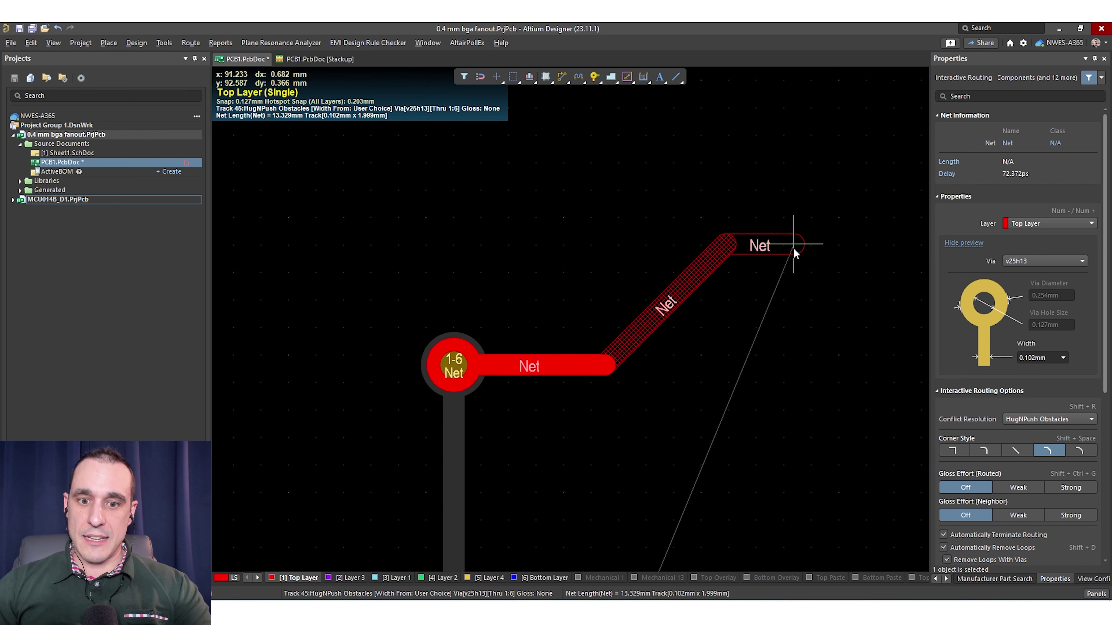
key("KP_Add")
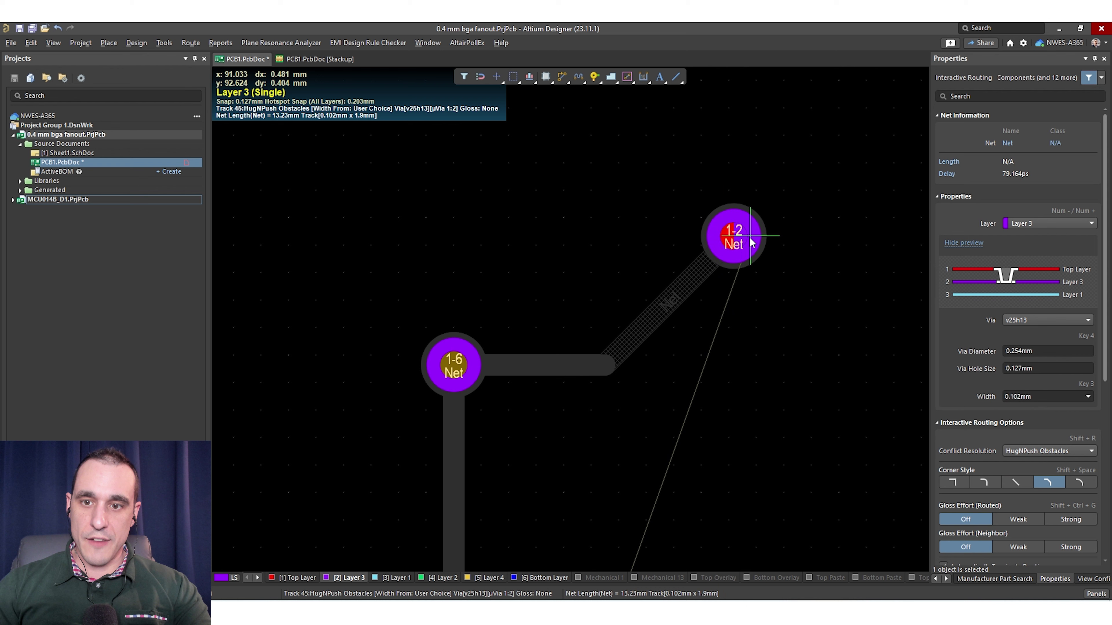
key("KP_Add")
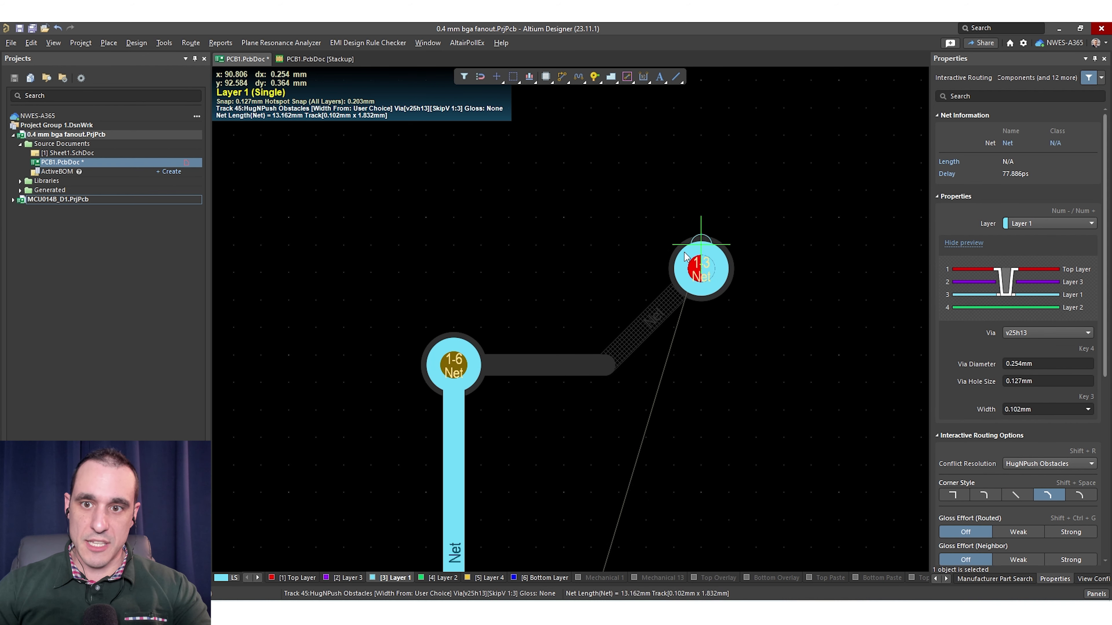
left_click(719, 162)
right_click(780, 117)
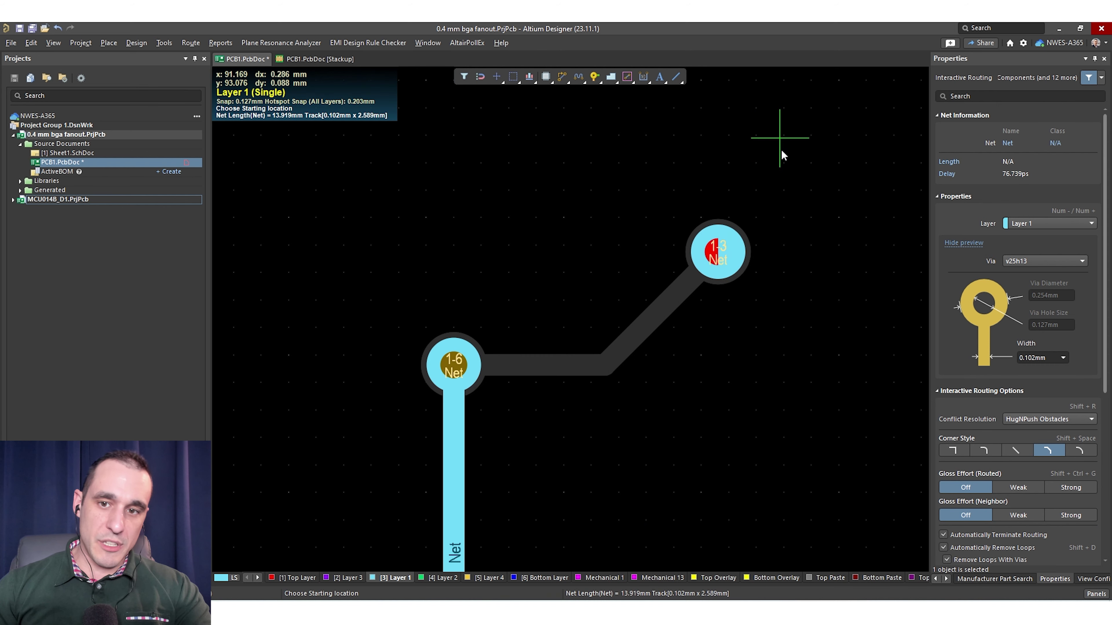
right_click(759, 238)
right_click_drag(612, 324, 596, 228)
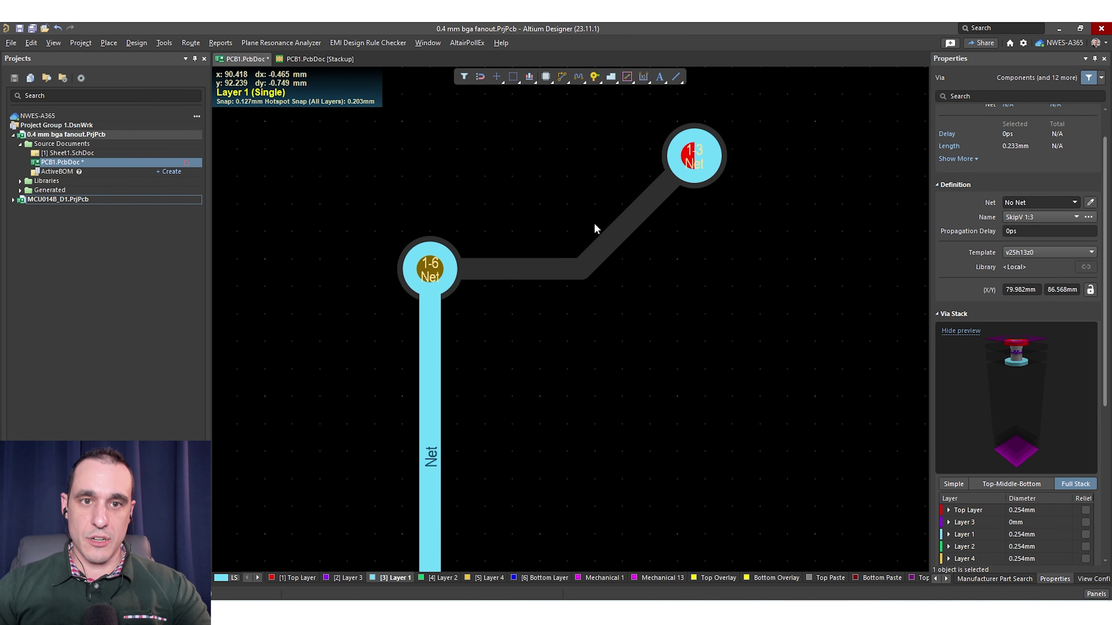
left_click(344, 57)
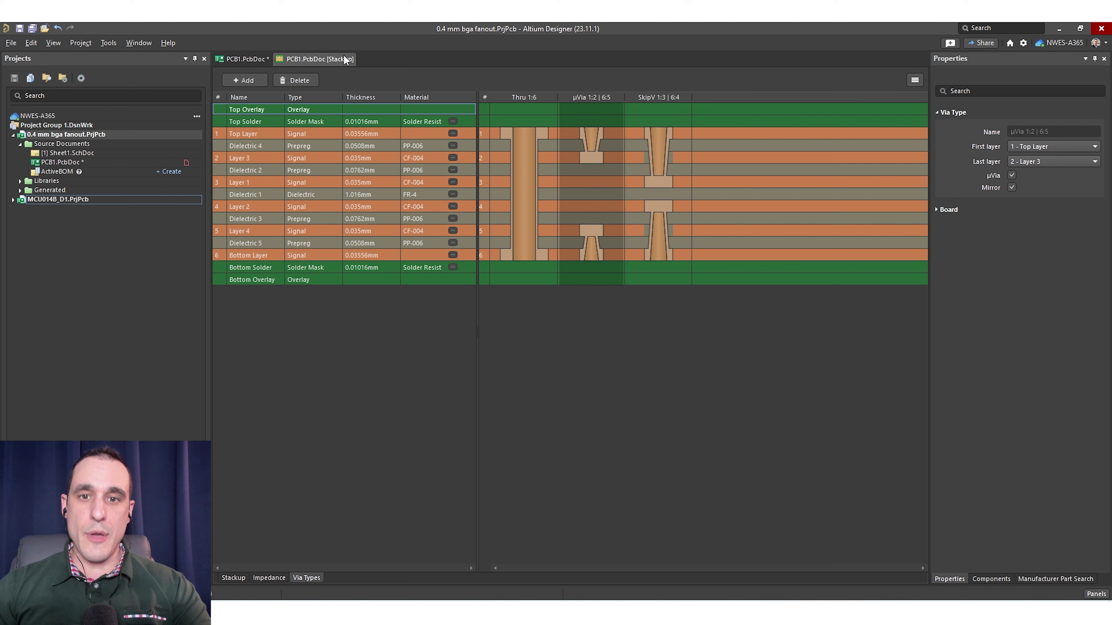
left_click(252, 59)
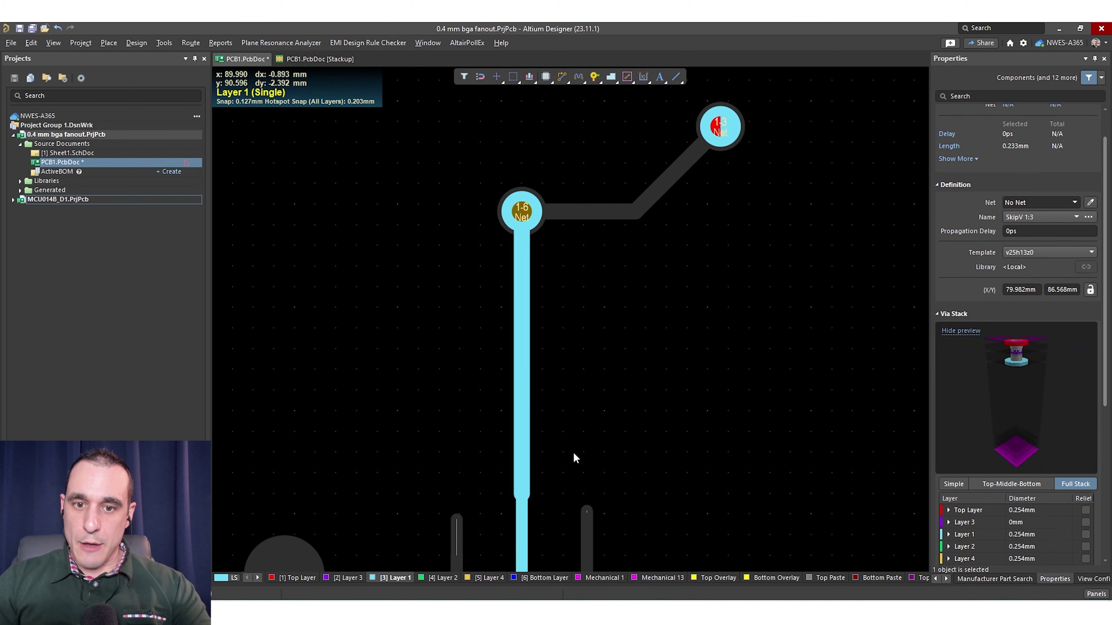
scroll(565, 429, "down", 4)
scroll(423, 538, "up", 4)
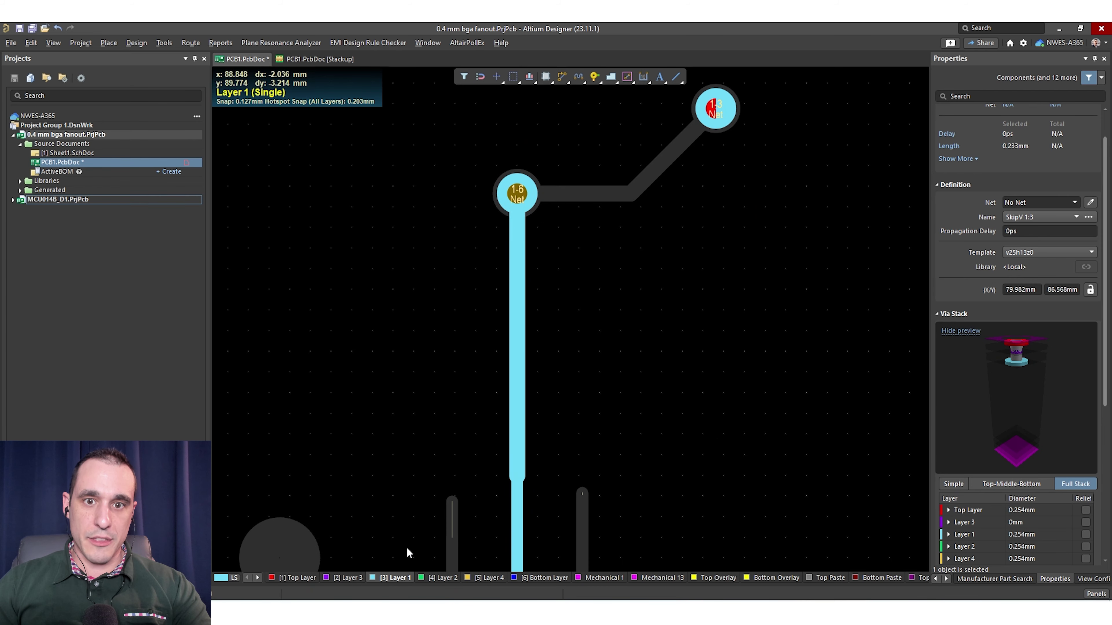
left_click(485, 580)
scroll(515, 184, "up", 4, "ctrl")
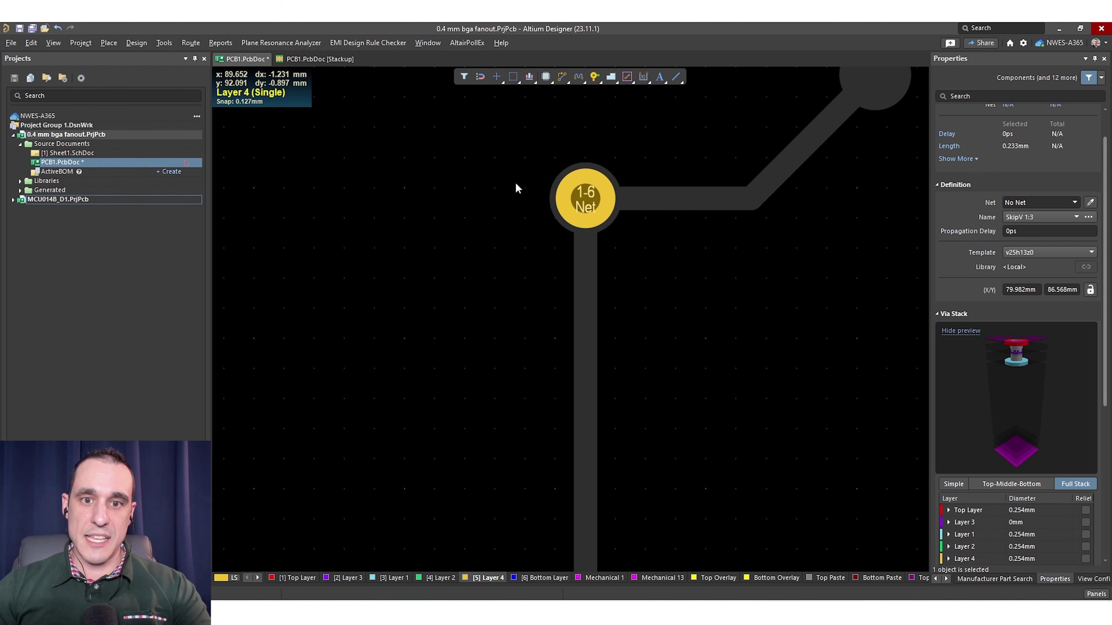
left_click(641, 224)
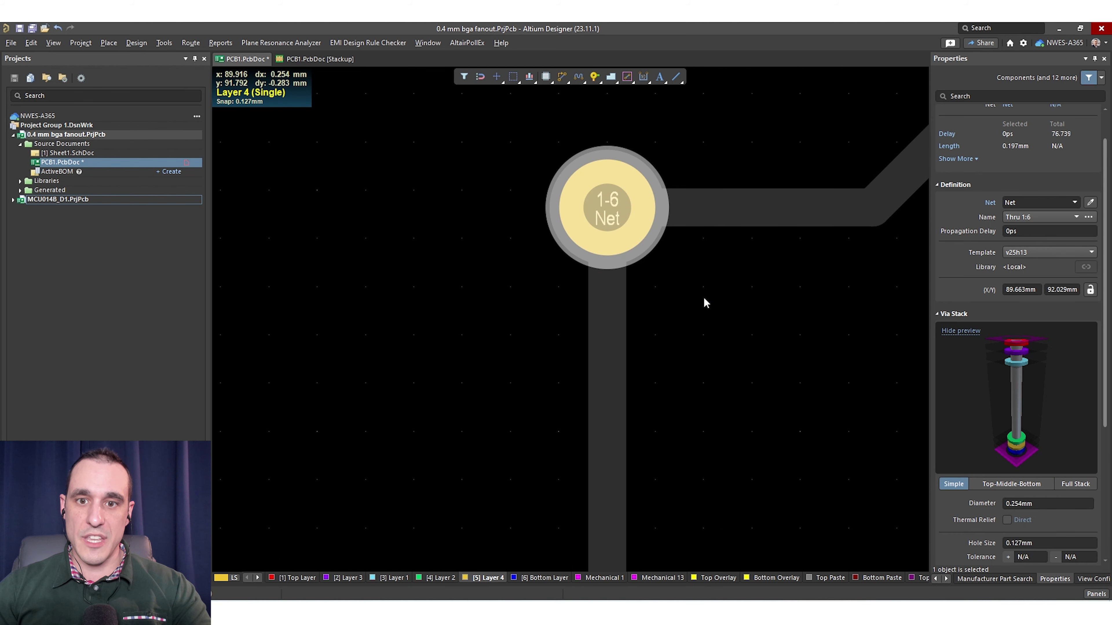
scroll(705, 303, "down", 2, "ctrl")
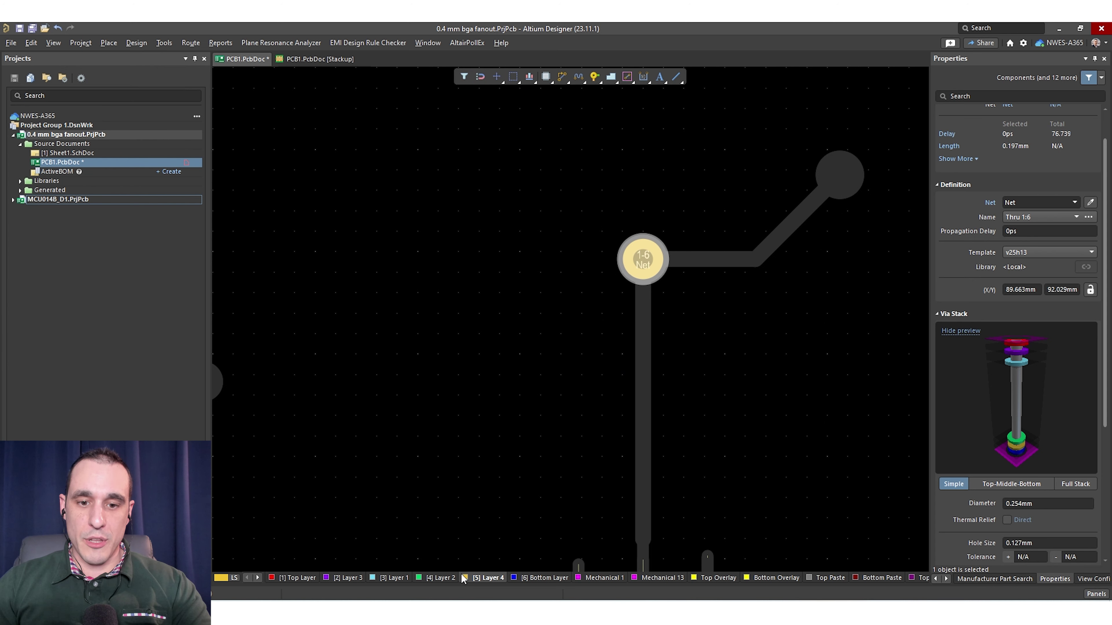
left_click(442, 578)
left_click(396, 579)
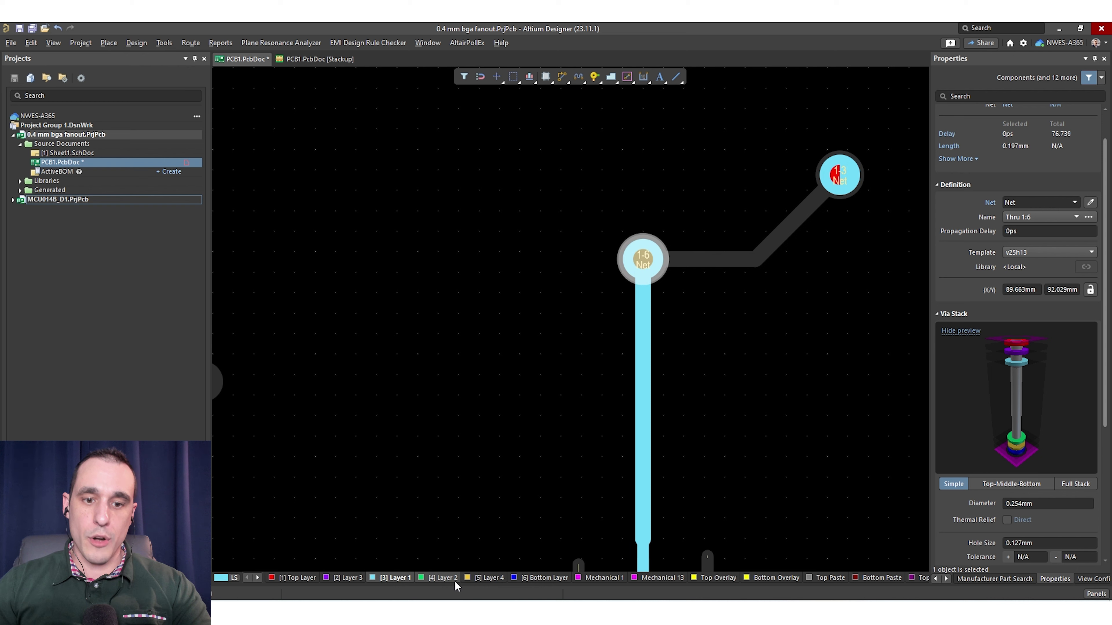